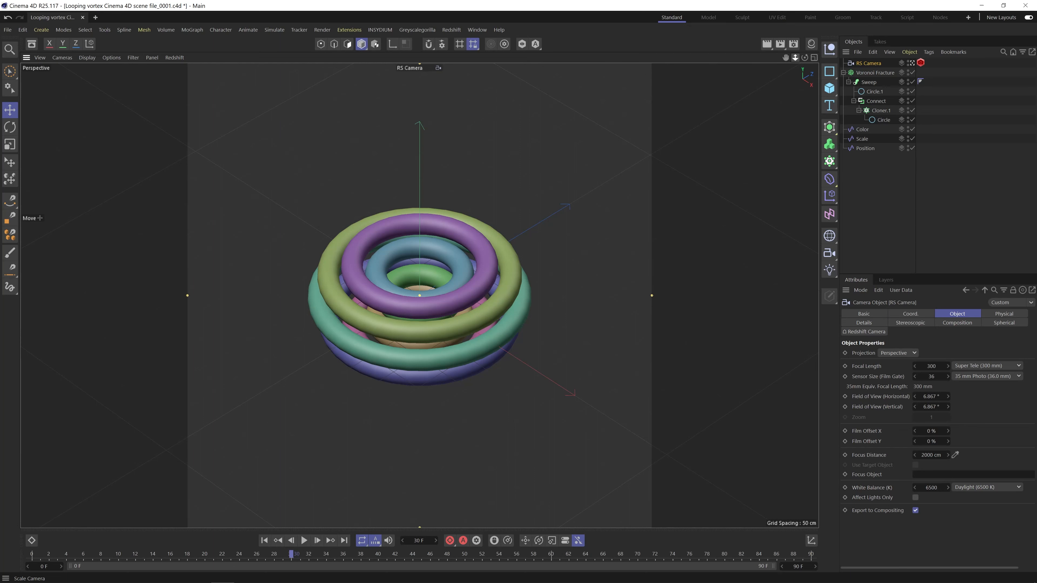
Move the RS Camera closer to the rings and add a Redshift Dome Light to the scene.
drag(794, 57, 815, 53)
click(452, 30)
mouse_move(461, 54)
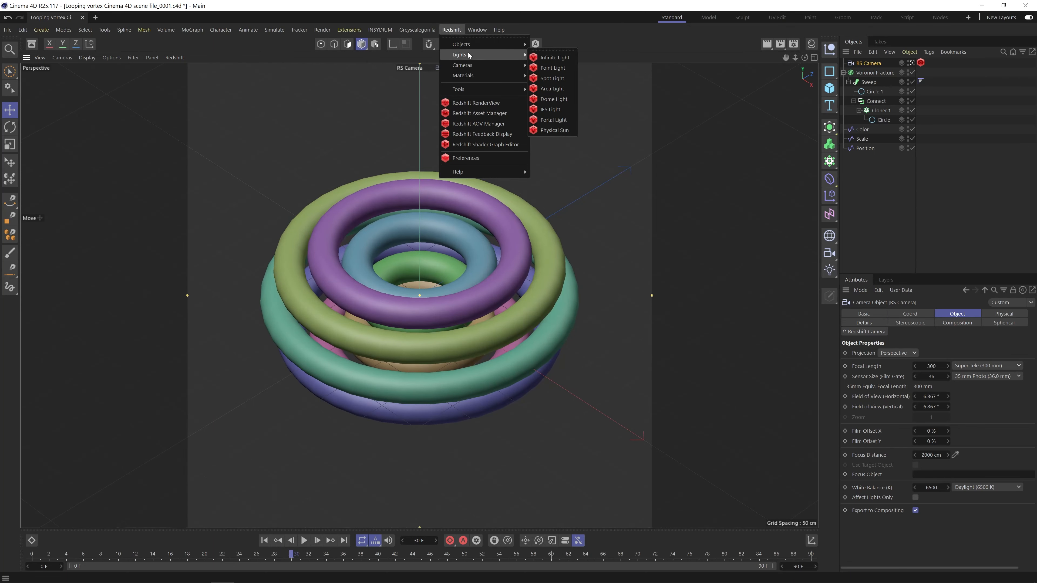
click(560, 97)
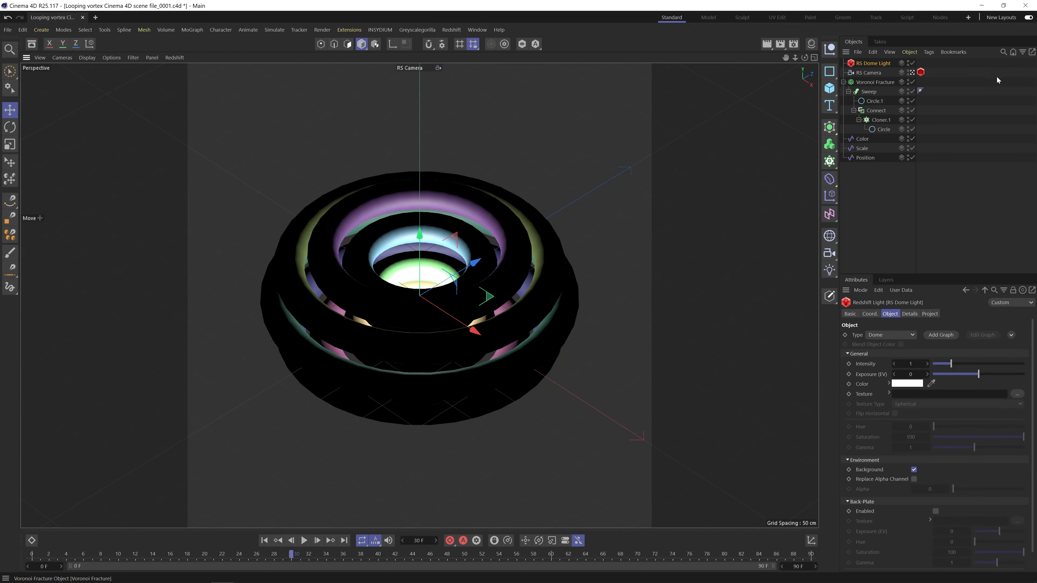
Add an HDRI Link Plus tag to the dome light and load GSG Pro Studios Metal 002 from the Plus Library.
click(929, 52)
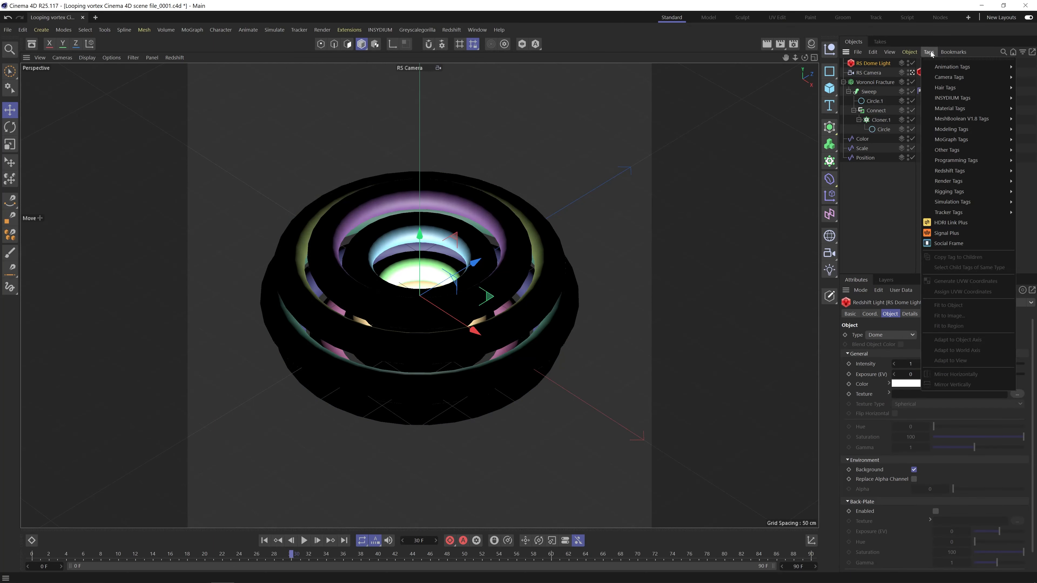
click(951, 223)
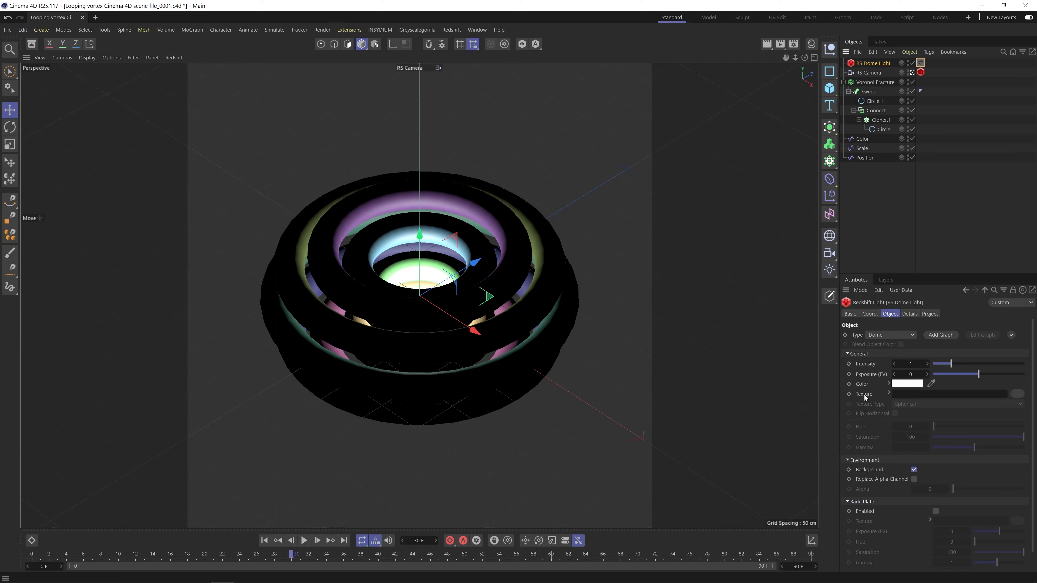
click(921, 63)
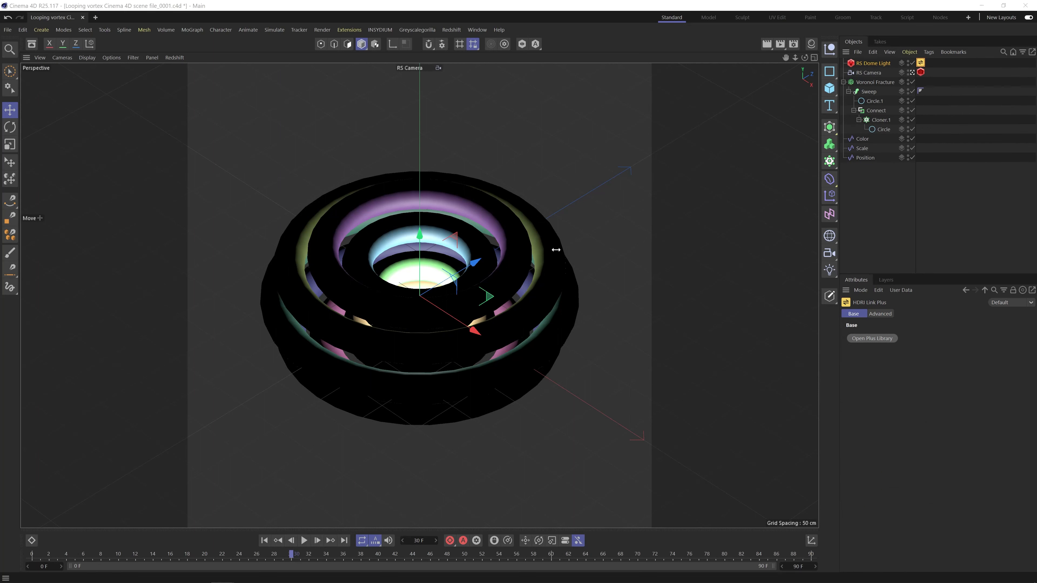
click(473, 340)
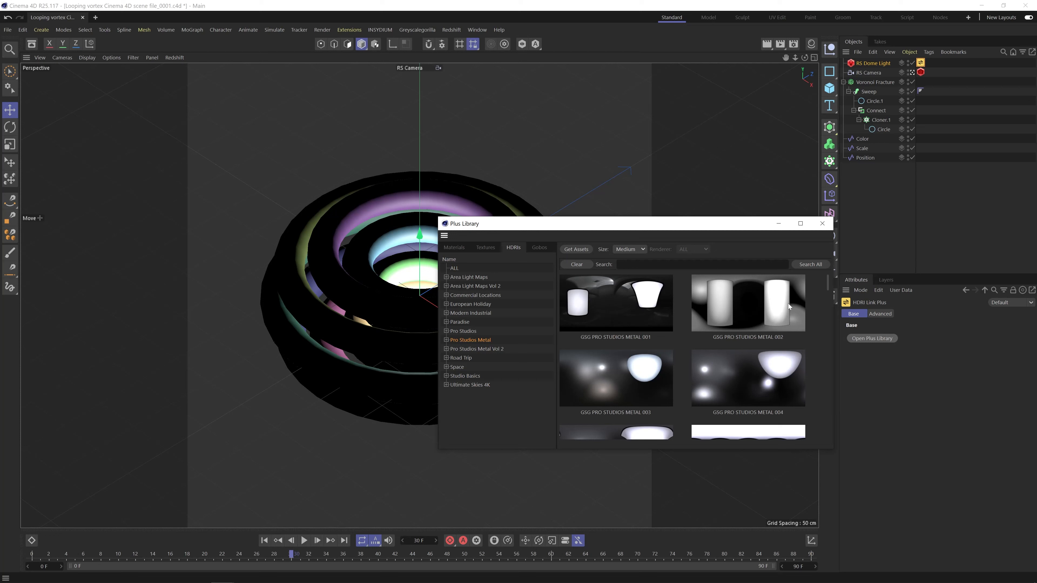
click(748, 313)
drag(763, 224, 689, 217)
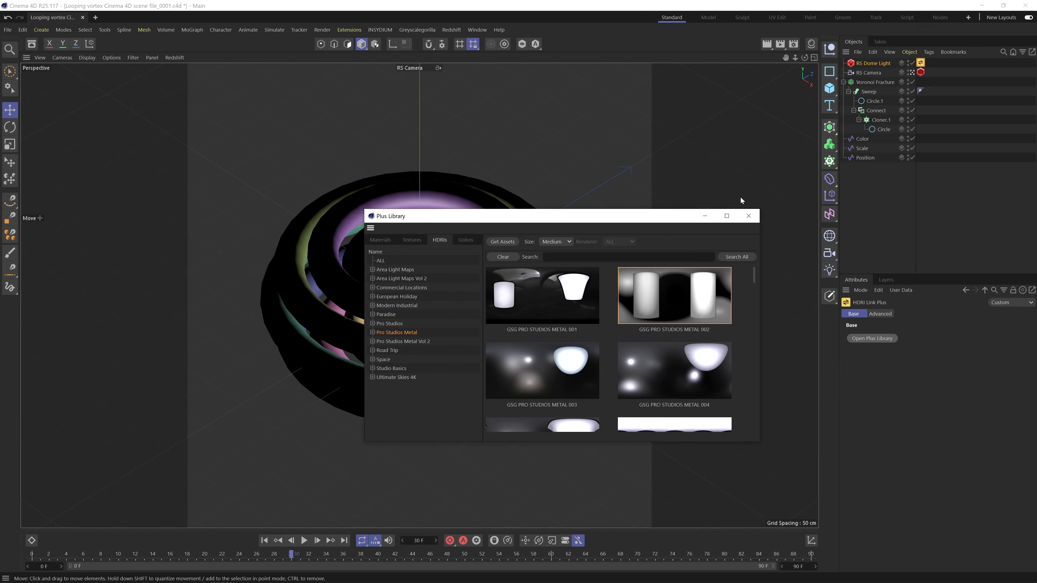
click(748, 215)
click(873, 63)
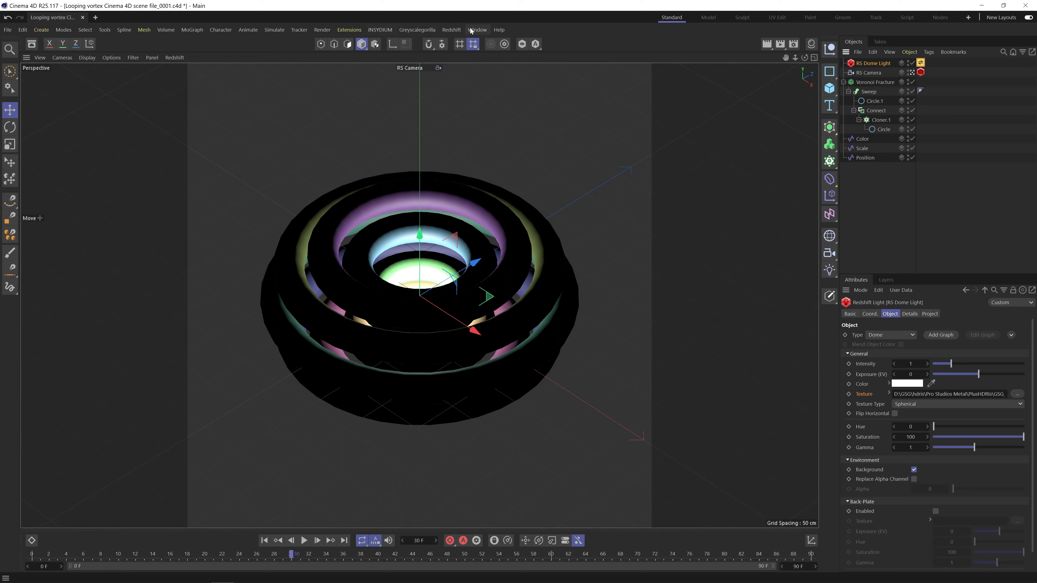
Open the Redshift RenderView, dock it beside the perspective viewport and start the live render.
click(451, 30)
click(508, 103)
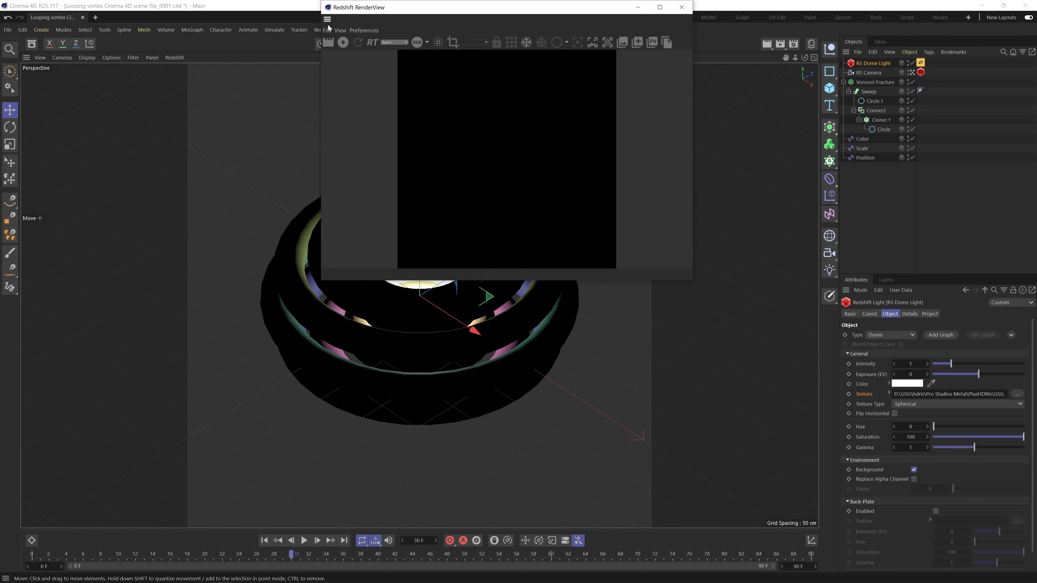
drag(326, 24, 67, 127)
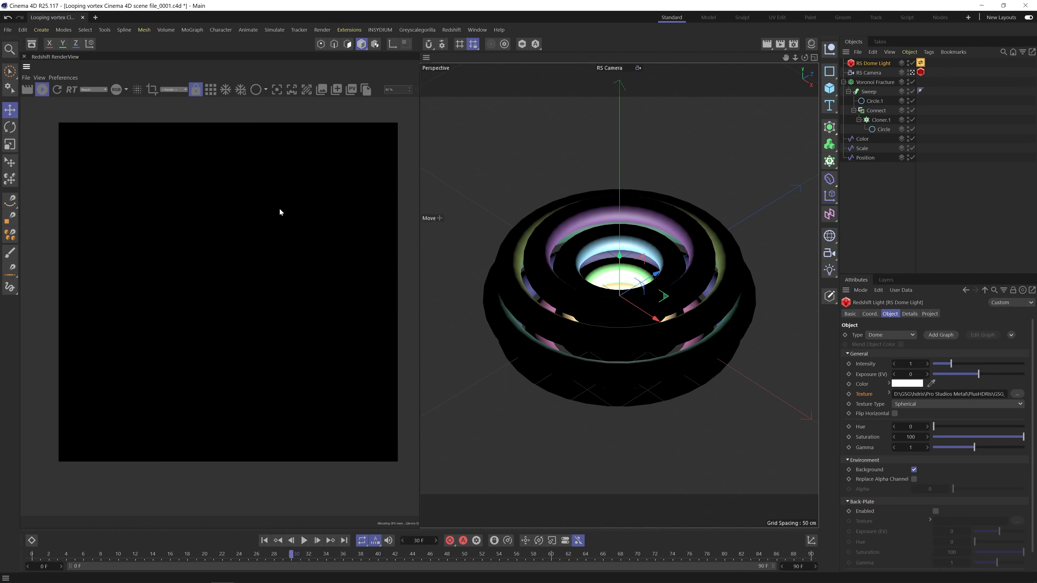
Try the GSG Pro Studios Metal 001 HDRI on the dome light and switch back to 002.
click(920, 62)
click(878, 338)
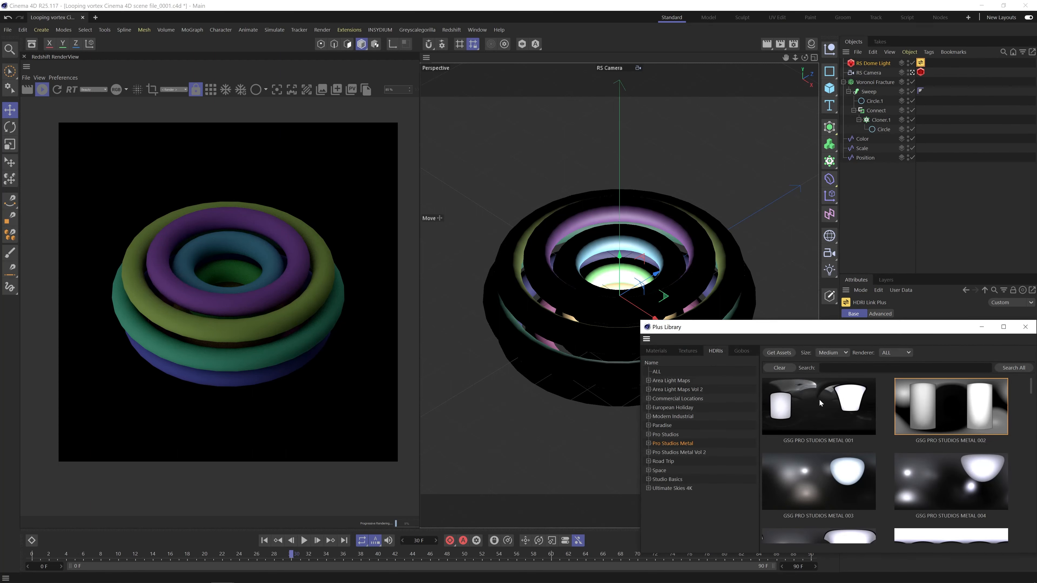
click(819, 398)
click(948, 407)
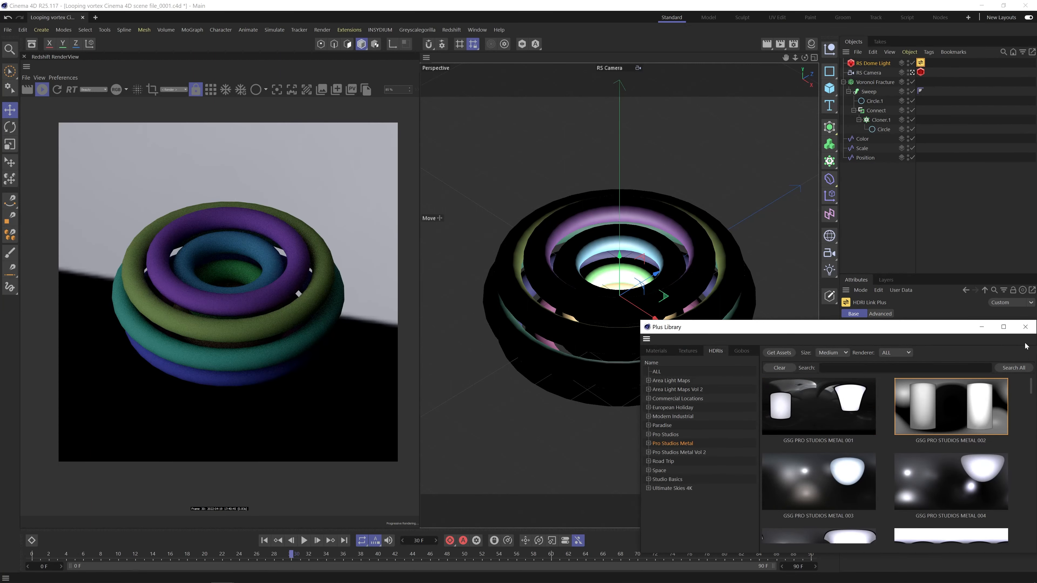
click(1025, 327)
Set the dome light's intensity to 3 and turn off its visibility in the viewport.
click(874, 64)
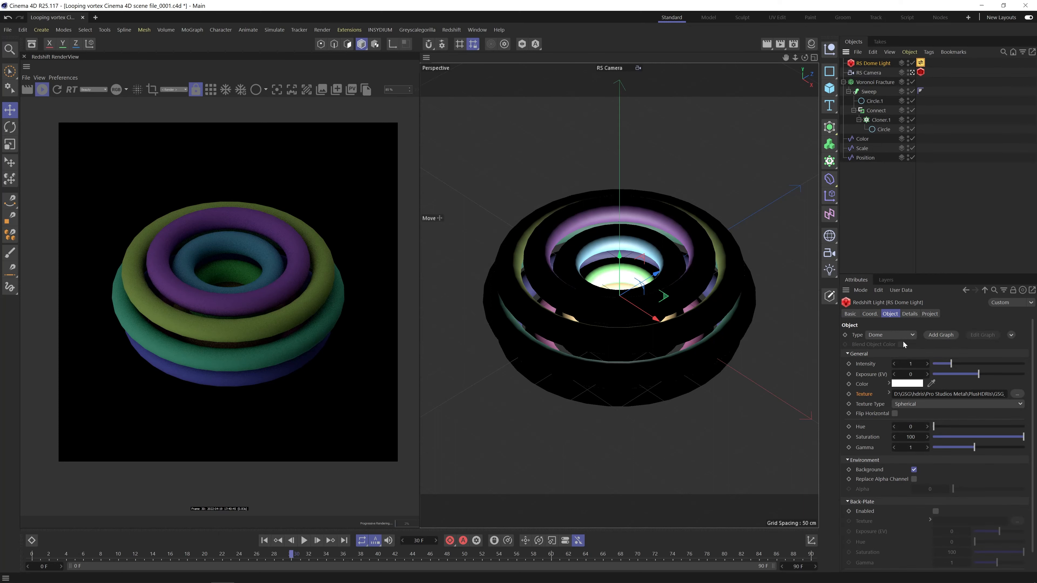
double_click(910, 364)
text(3)
key(Return)
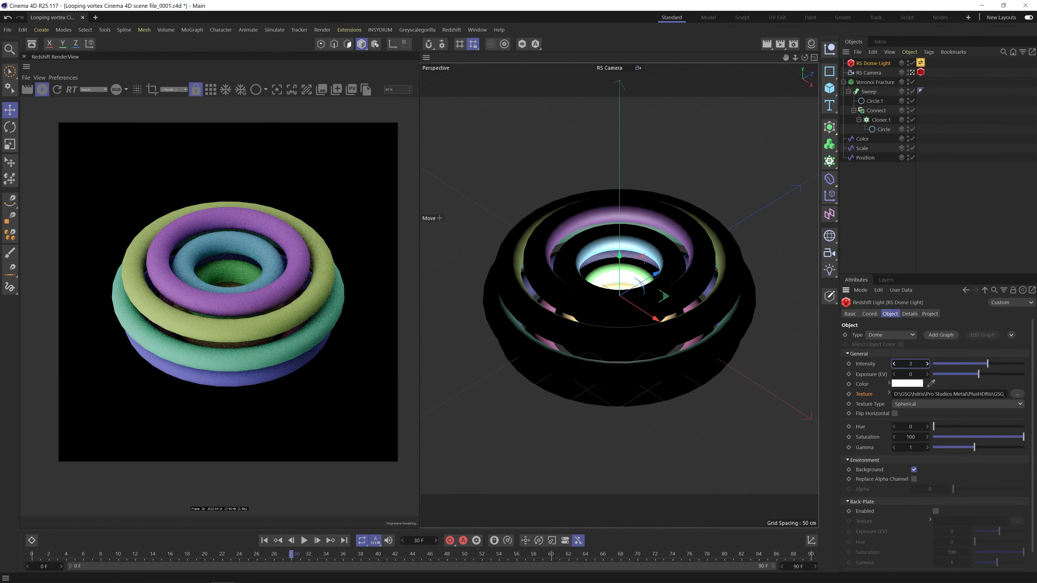
click(908, 62)
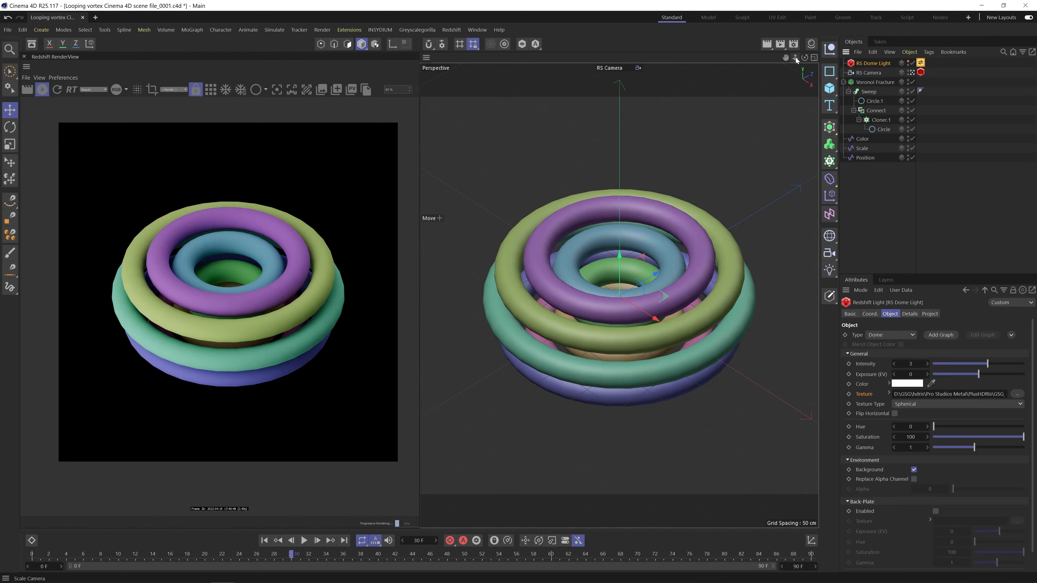
Move the RS Camera slightly closer to the rings and lock it with a Protection tag.
drag(795, 57, 808, 58)
click(868, 73)
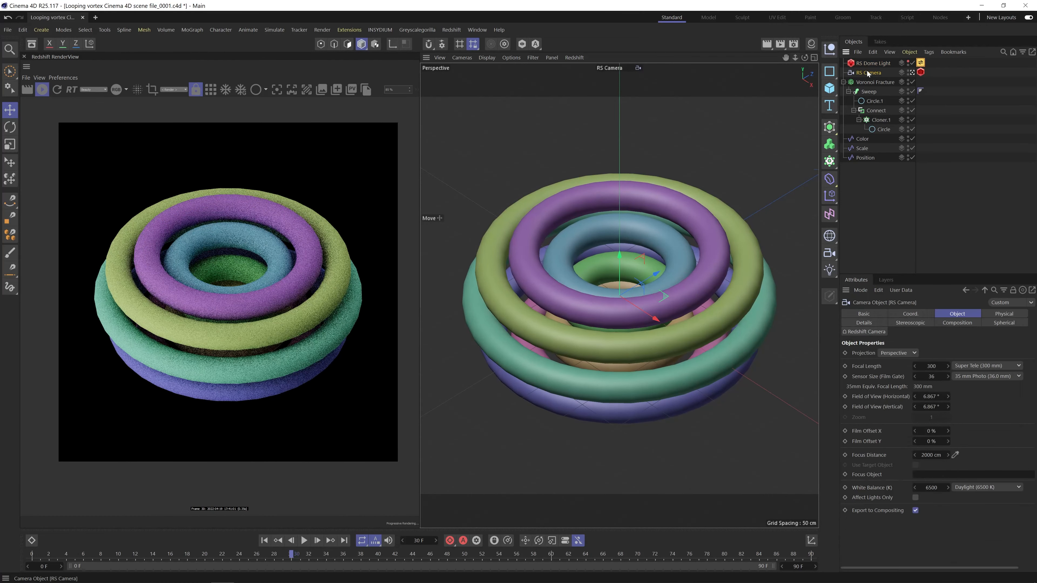
click(930, 52)
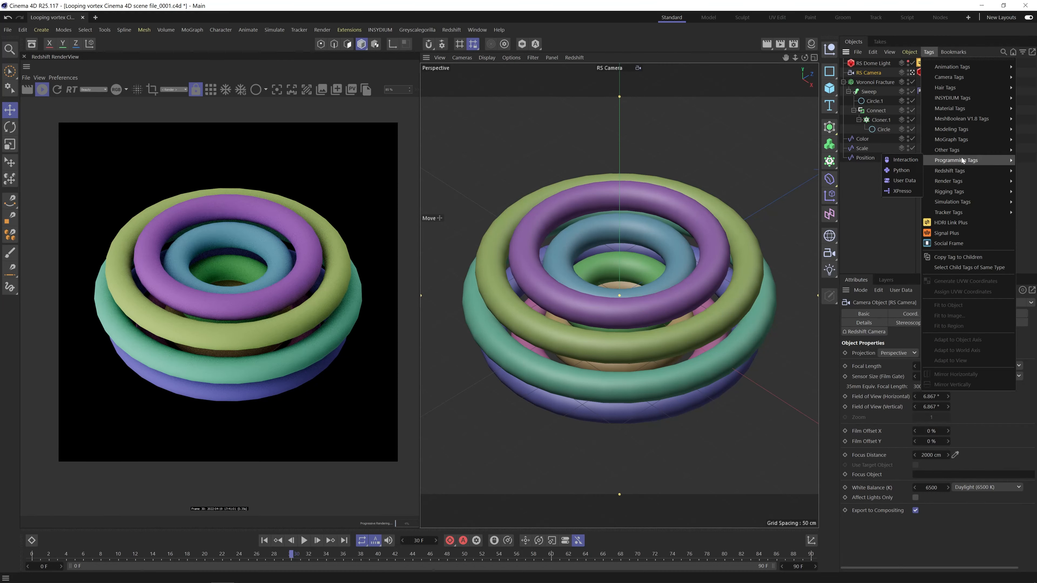
mouse_move(962, 204)
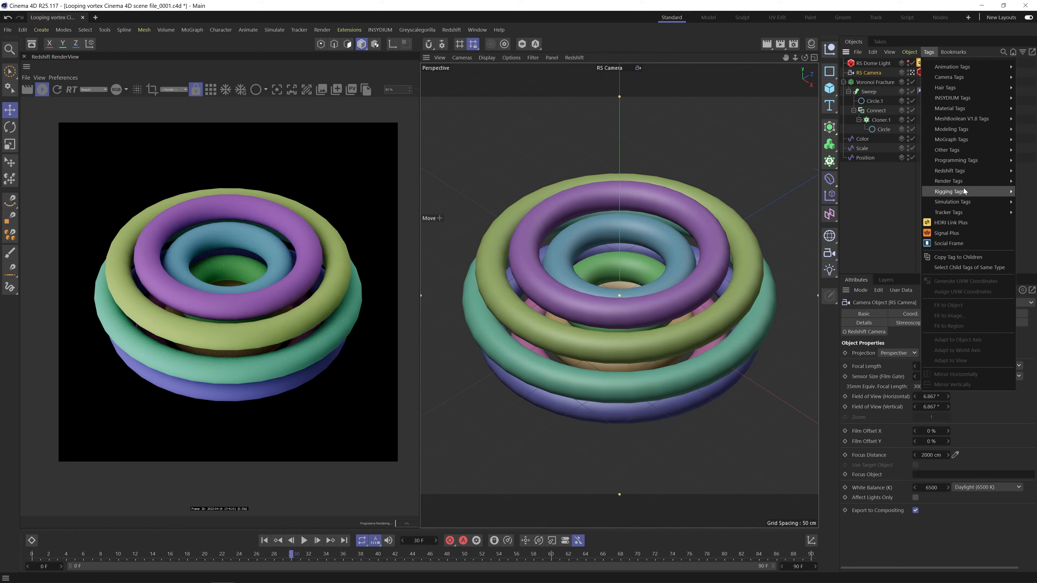
click(879, 305)
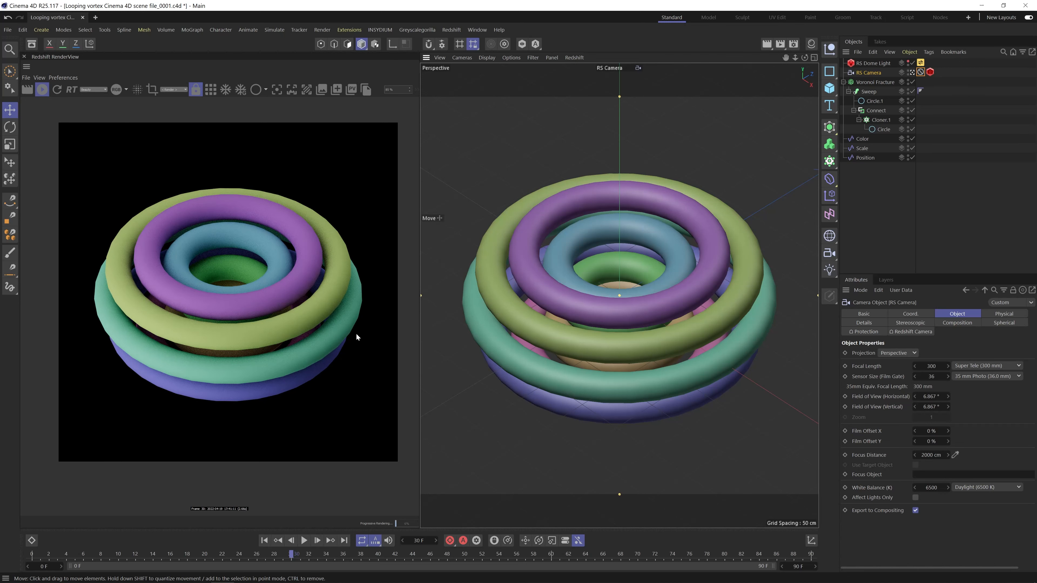
Inspect the outer rings' edges up close in the render and set the render preview to its original size.
scroll(356, 333, up, 6)
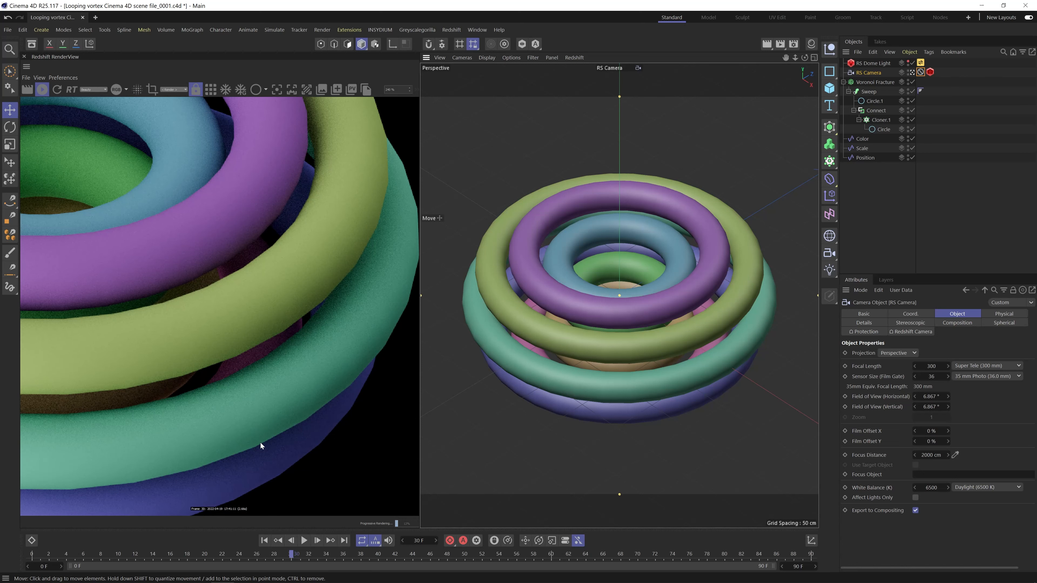
scroll(159, 288, down, 6)
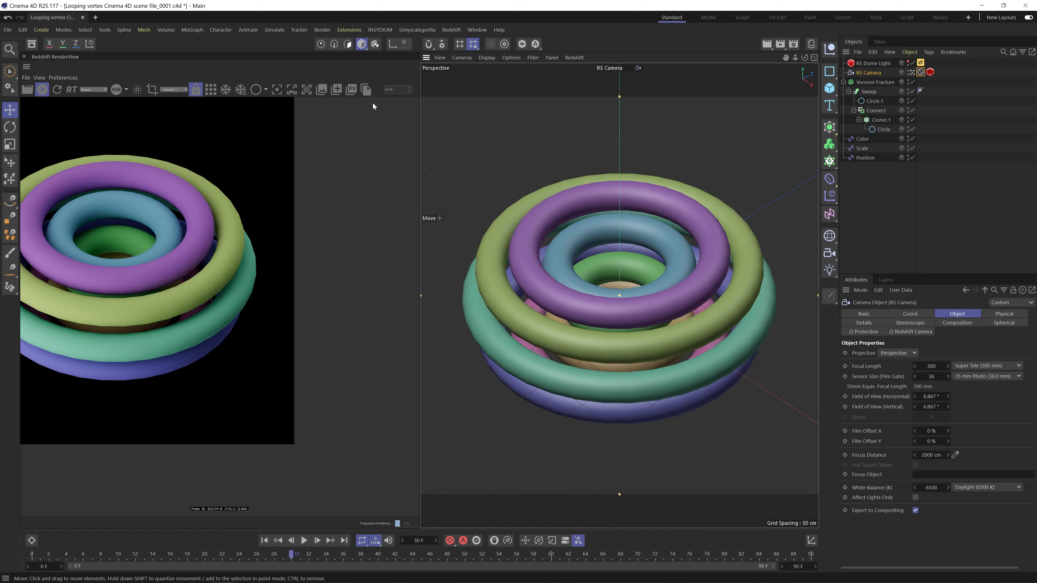
click(415, 89)
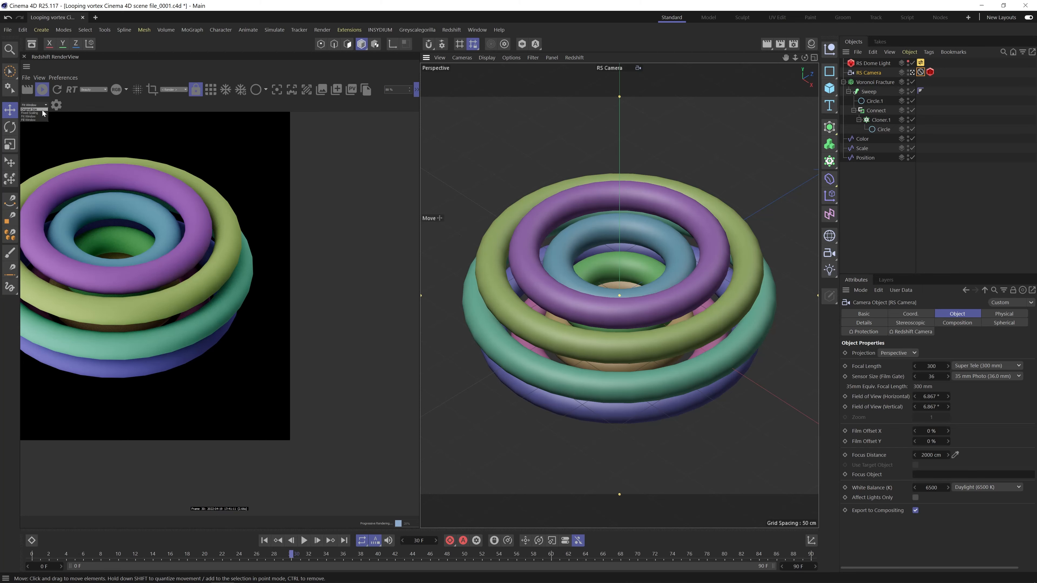
click(42, 109)
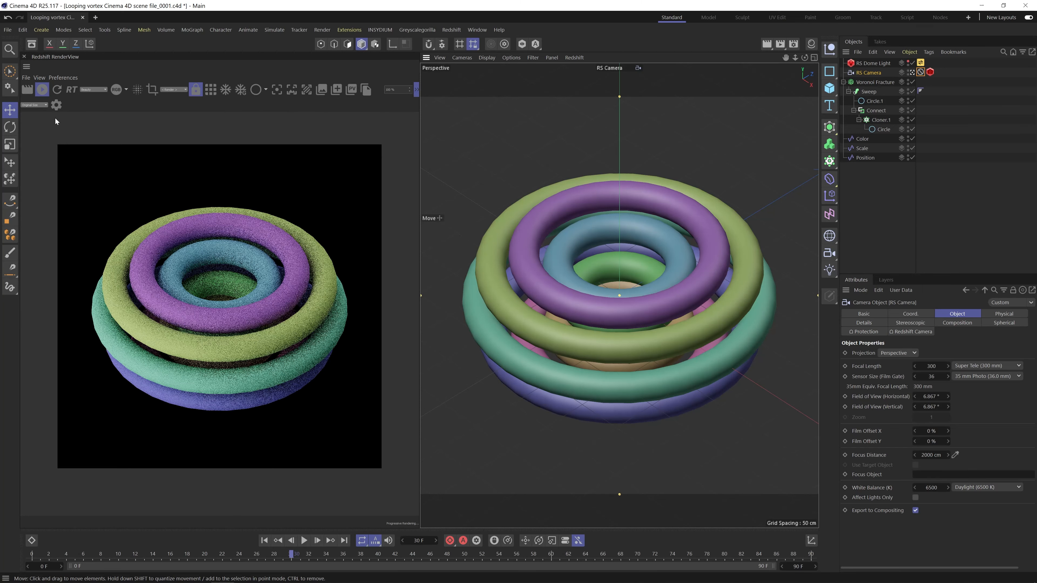
Set the Intermediate Points of the Circle spline inside Cloner.1 to Subdivided.
click(883, 129)
click(941, 408)
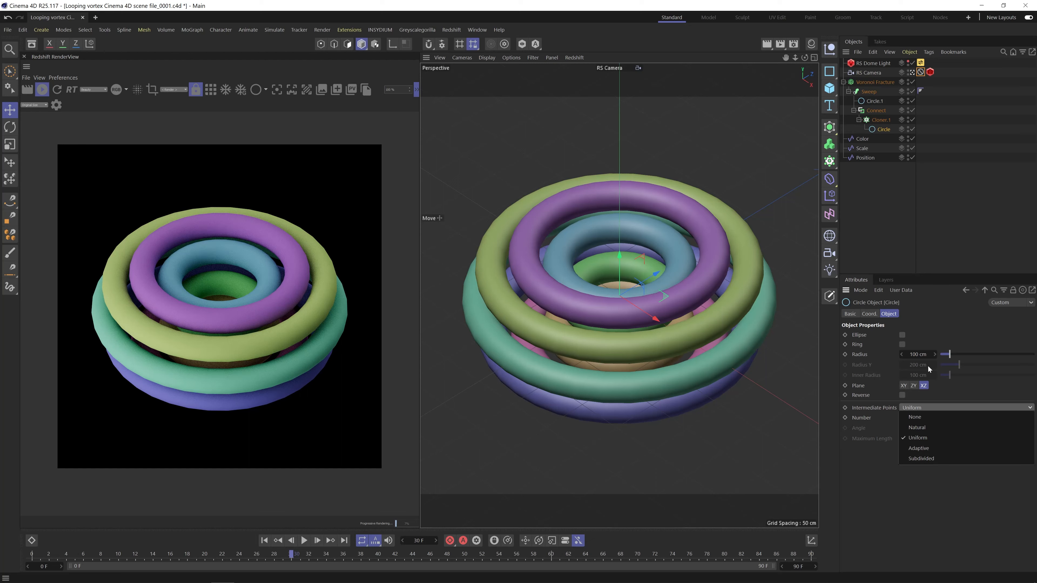
click(945, 460)
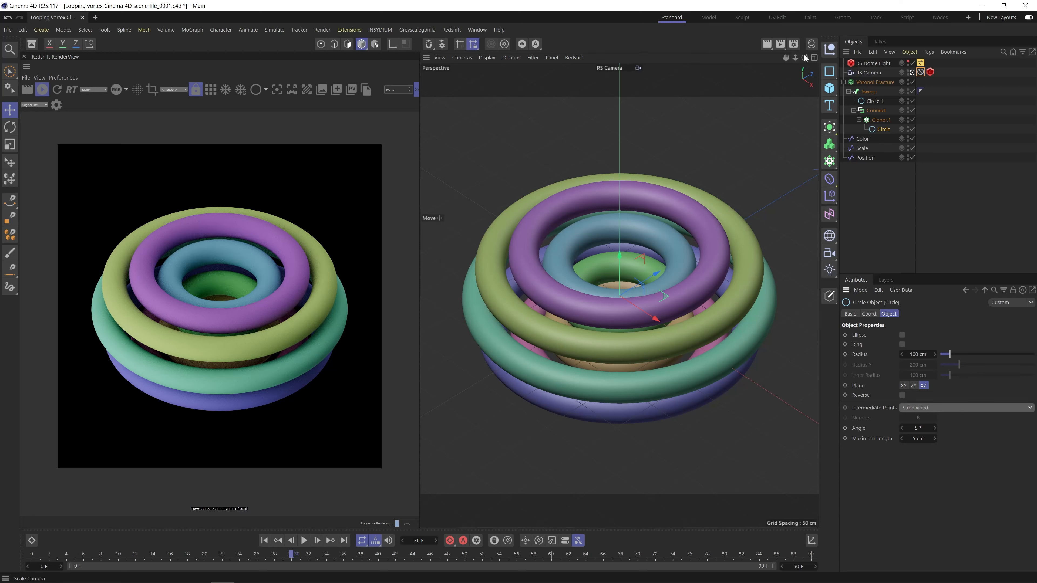
Create a new Redshift material and apply it to the Voronoi Fracture object.
click(812, 44)
click(776, 59)
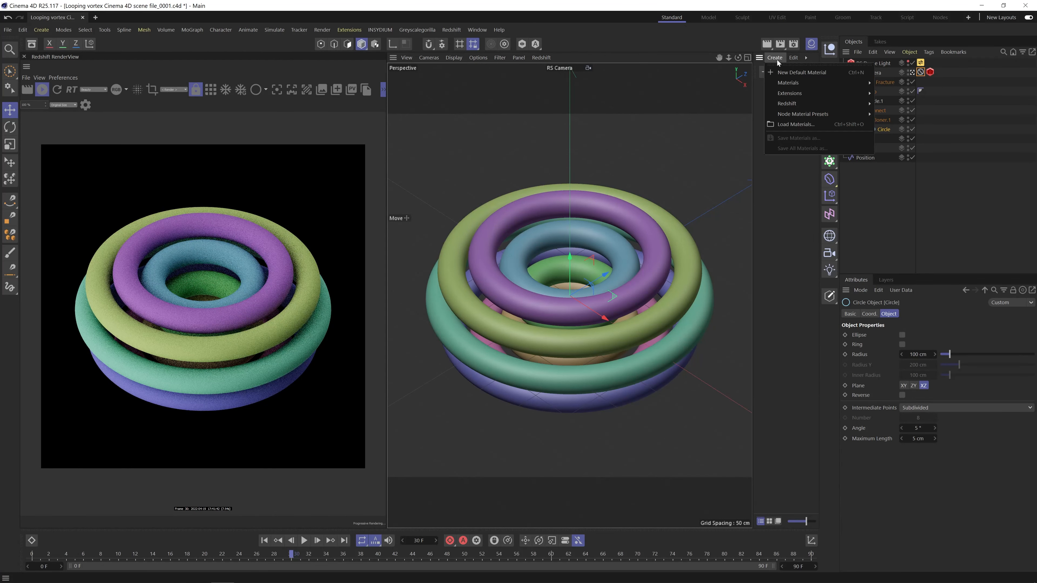
mouse_move(809, 105)
click(924, 103)
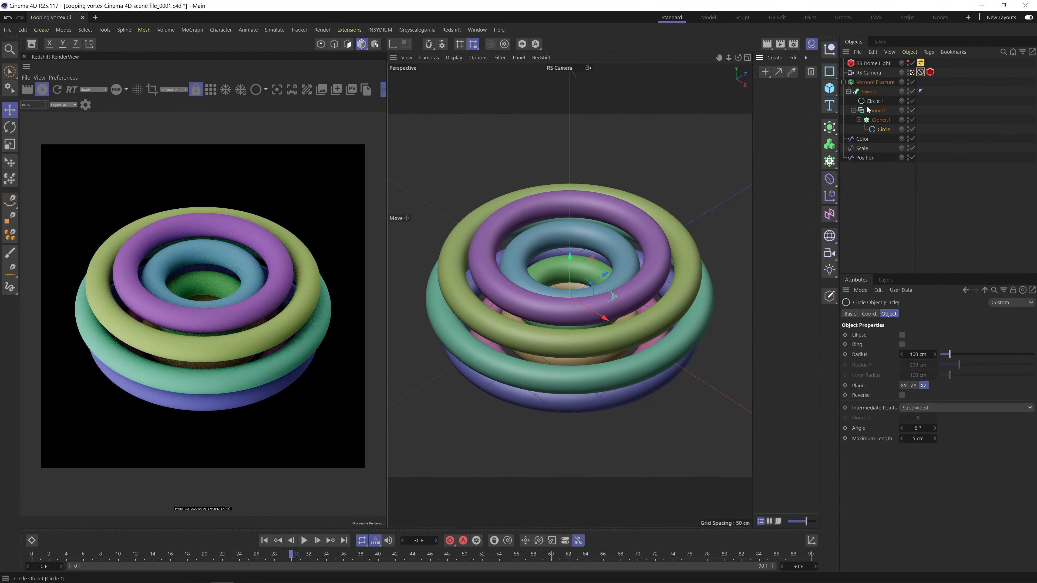
drag(879, 82, 879, 82)
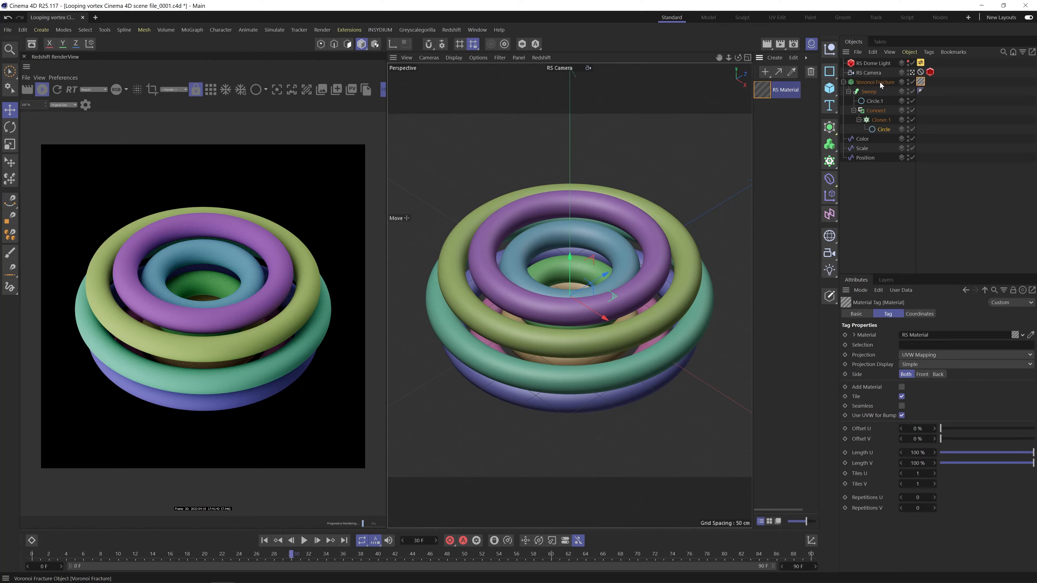
Open the RS Material's shader graph and add a Color User Data node above the material node.
double_click(763, 90)
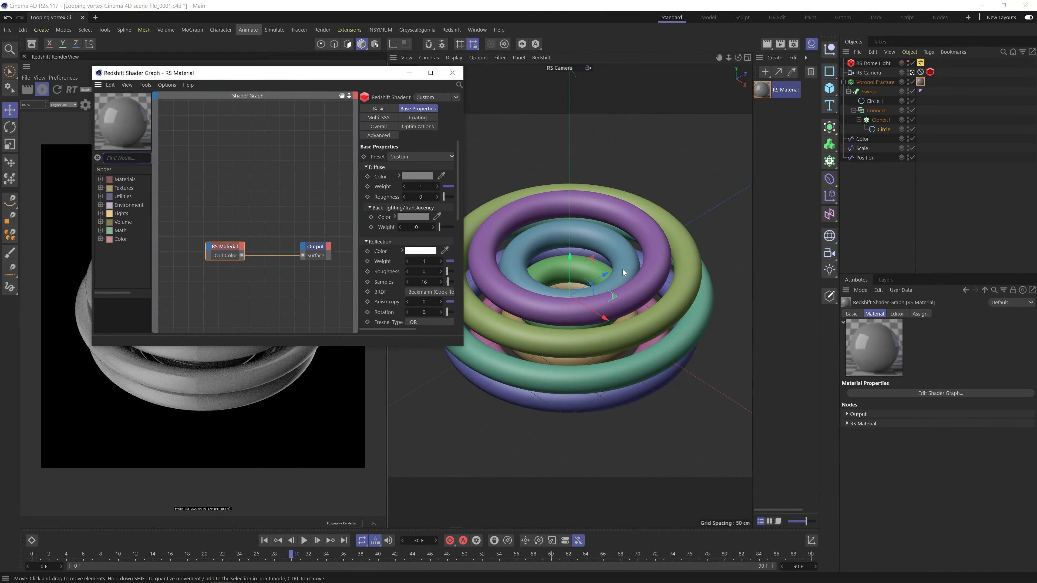
drag(341, 73, 670, 88)
text(colo)
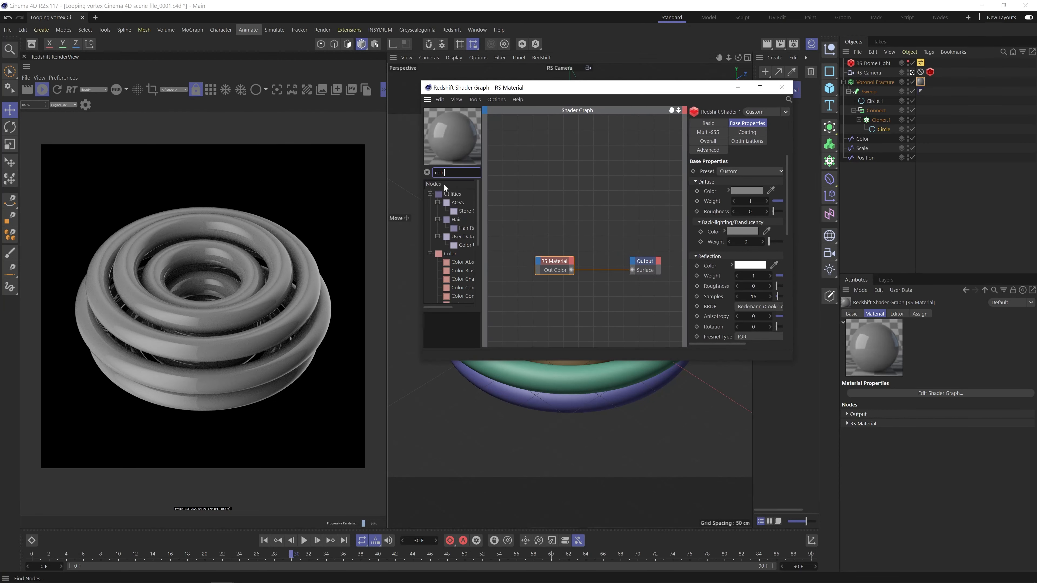
click(463, 245)
drag(515, 212, 518, 213)
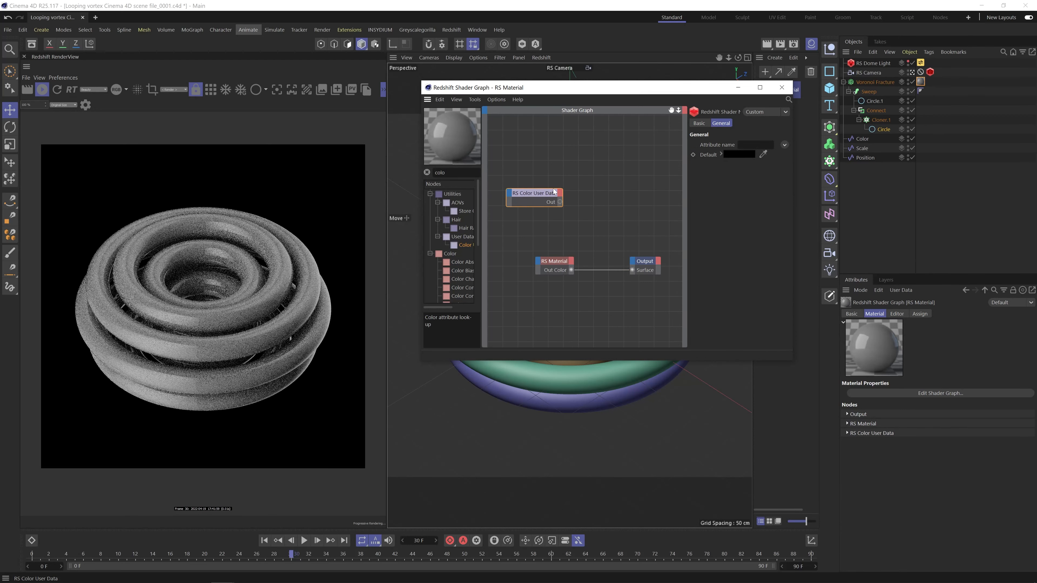
Add a Ramp node to the graph and connect its Out Color to the RS Material's Diffuse Color.
click(443, 171)
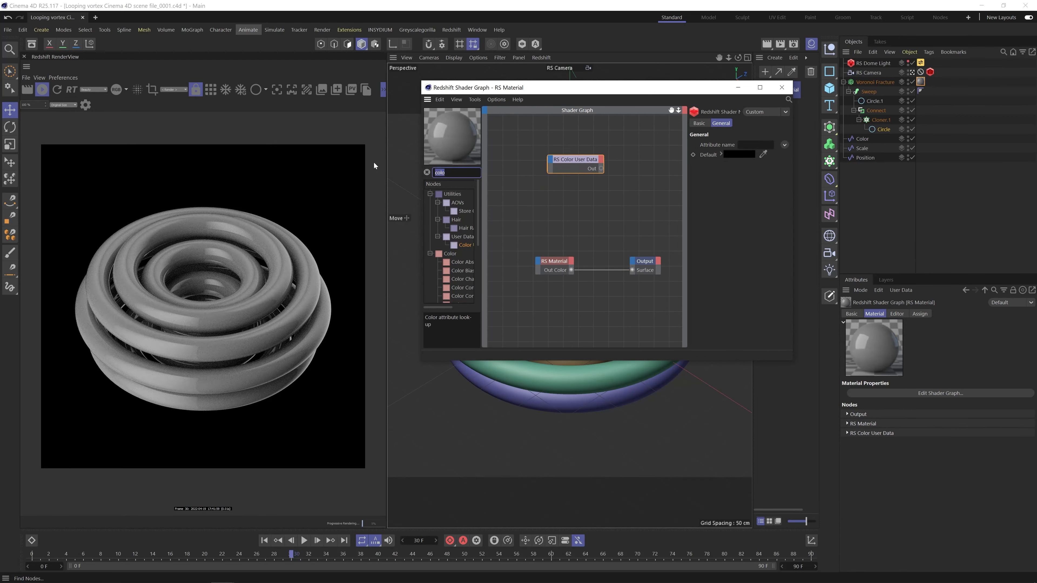
text(ramp)
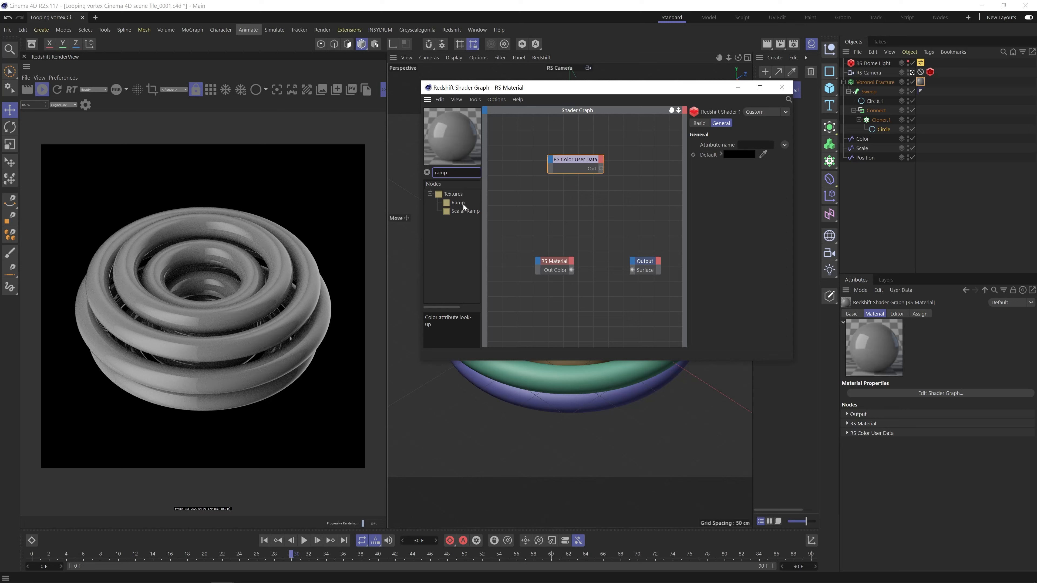
drag(458, 203, 537, 262)
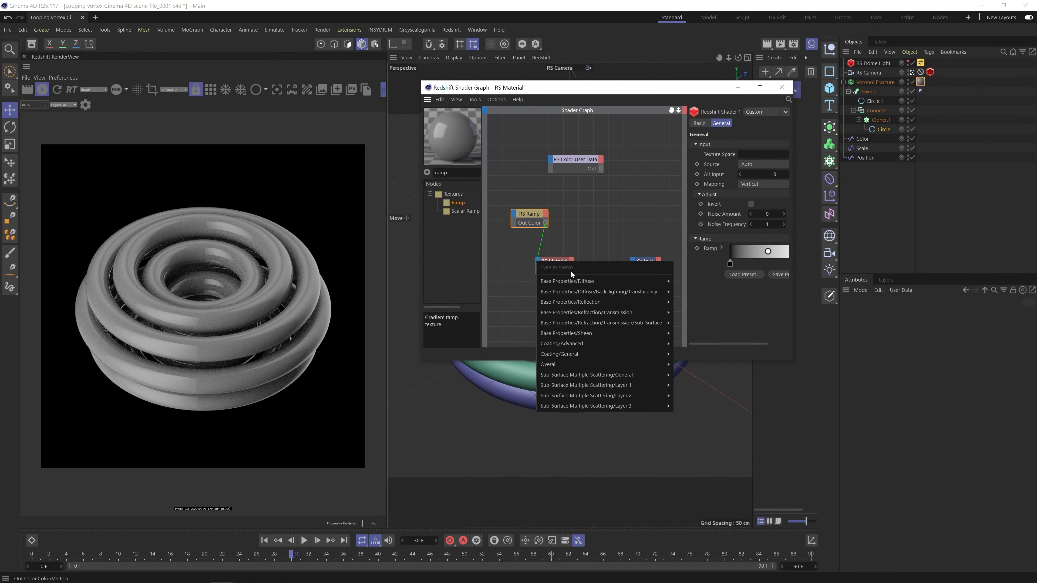
click(689, 280)
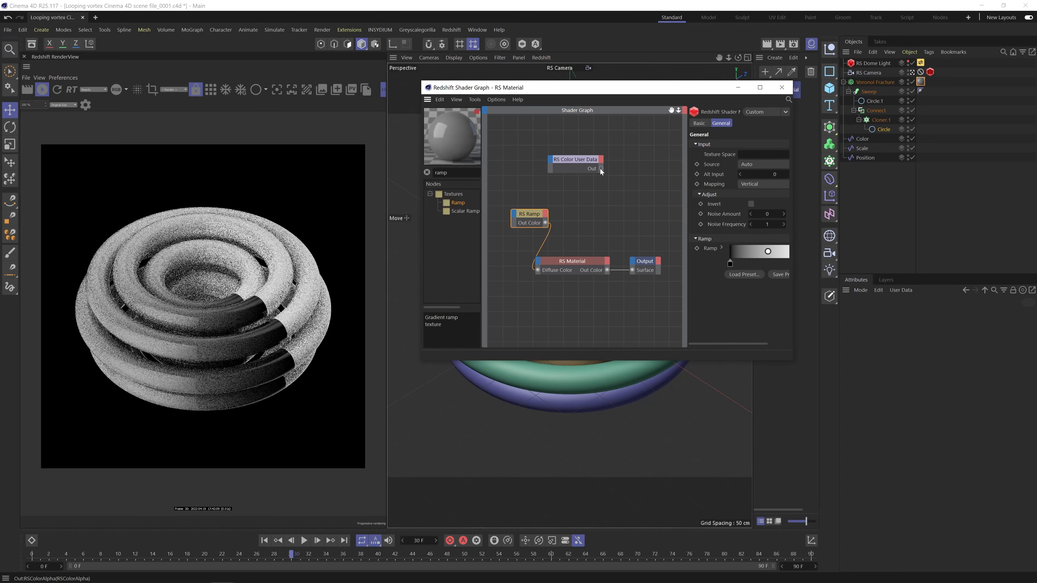
Connect the Color User Data node's Out to the Ramp's Input and reposition the Color User Data node.
drag(601, 168, 515, 213)
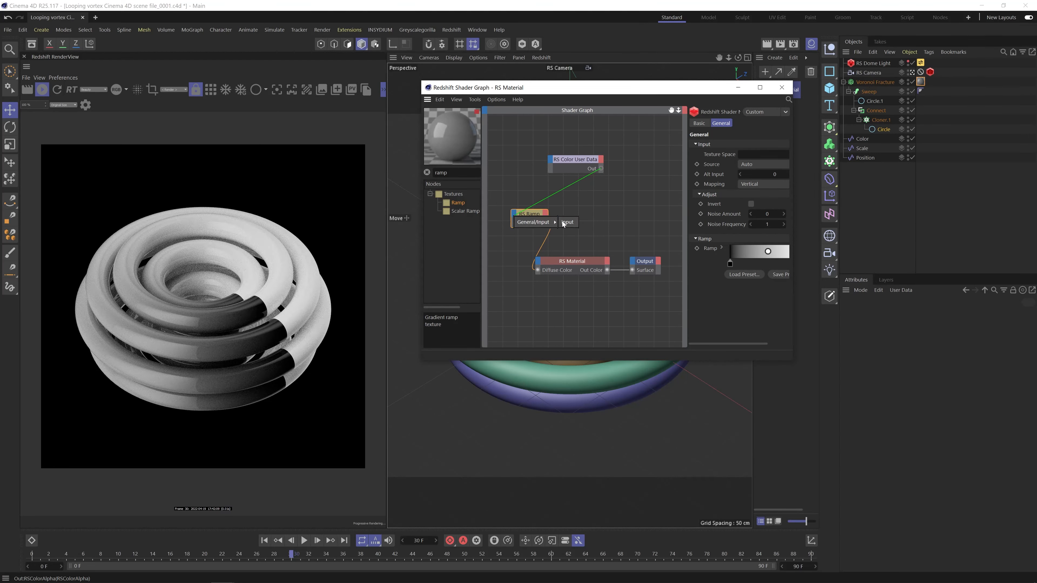
click(566, 222)
drag(592, 162, 573, 163)
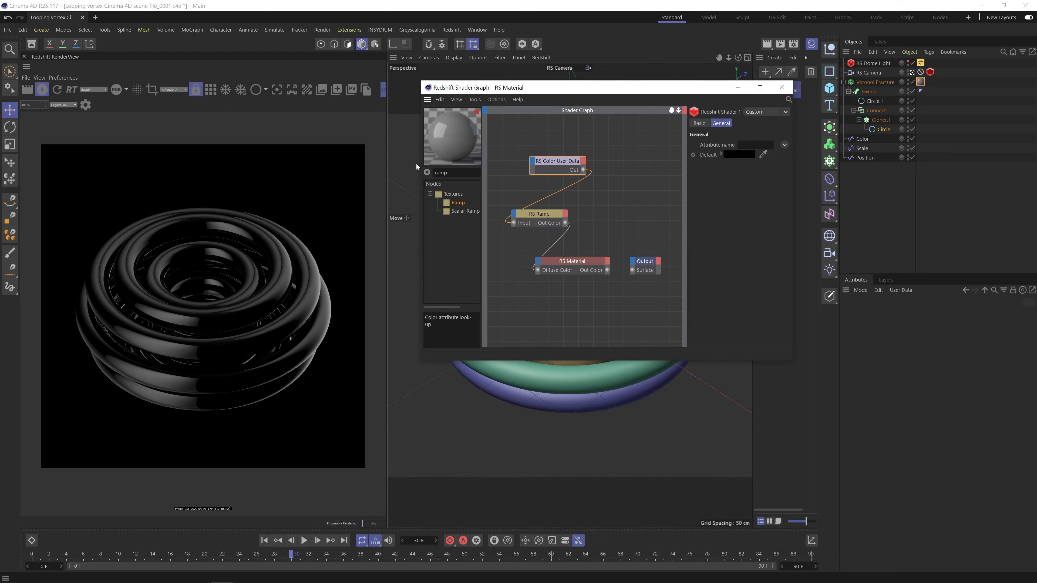
Set the Color User Data node's attribute name to the MoGraph color attribute RSMGColor and close the shader graph.
click(785, 145)
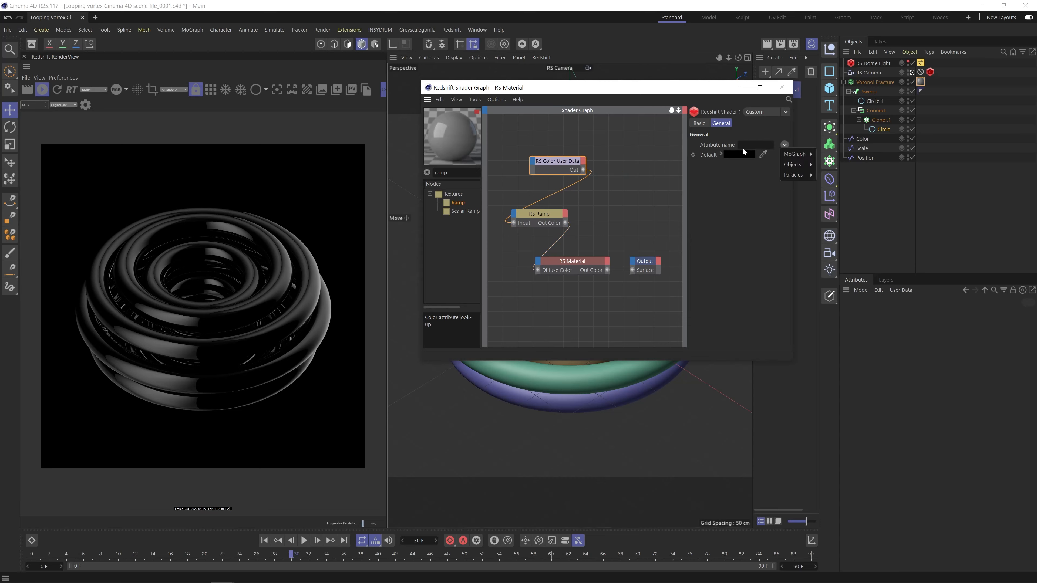
mouse_move(799, 154)
click(831, 154)
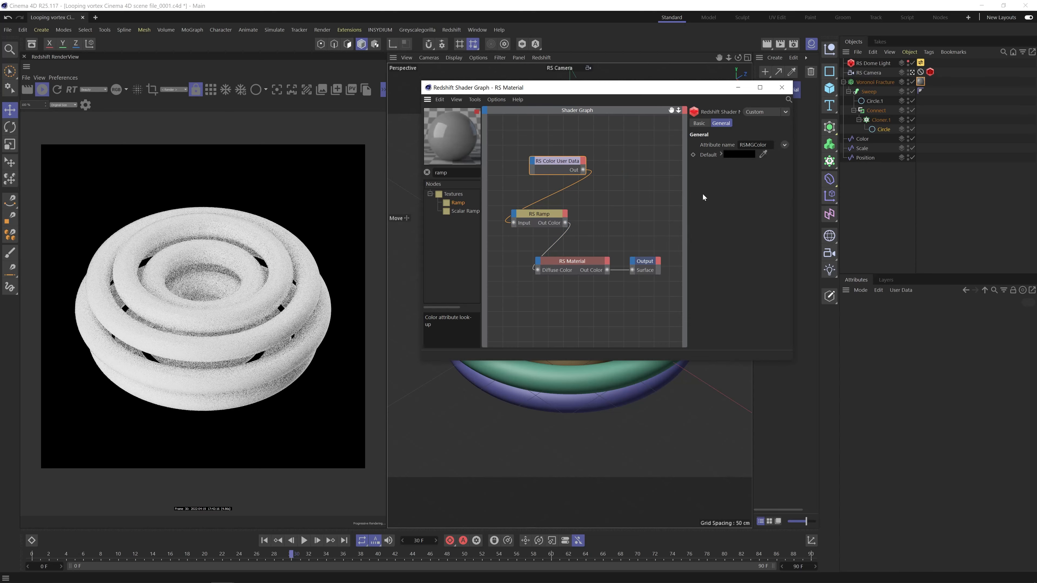
click(553, 210)
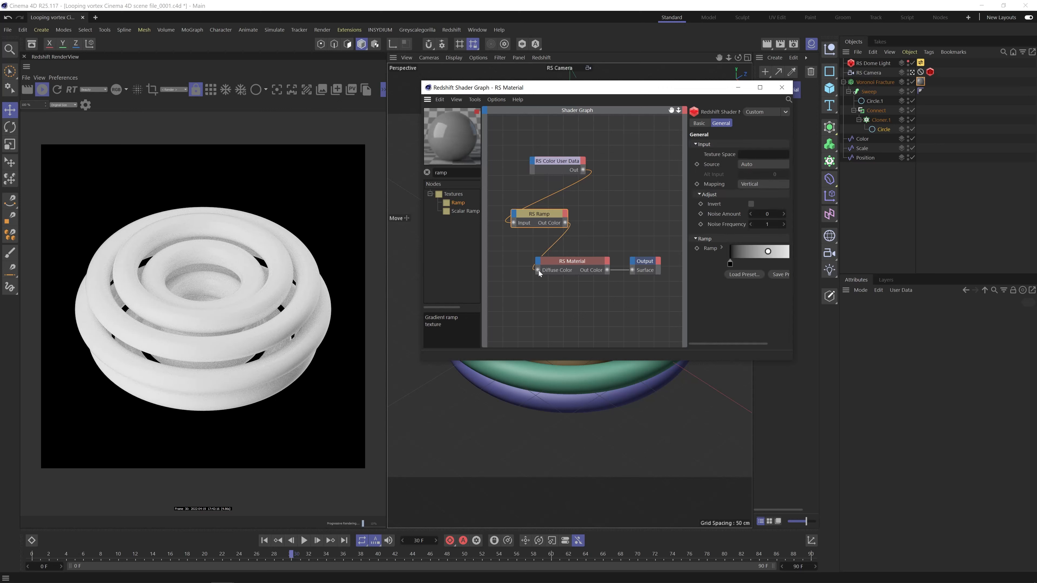
click(563, 160)
click(781, 87)
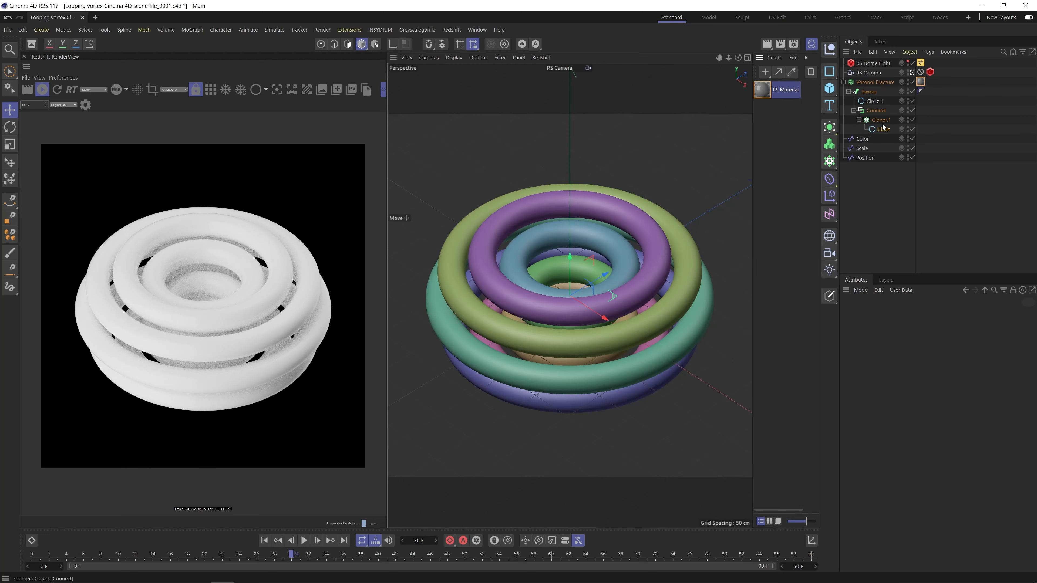
Set the Color formula effector's Color Mode to Effector Color, and check the color settings of the Position effector.
click(863, 139)
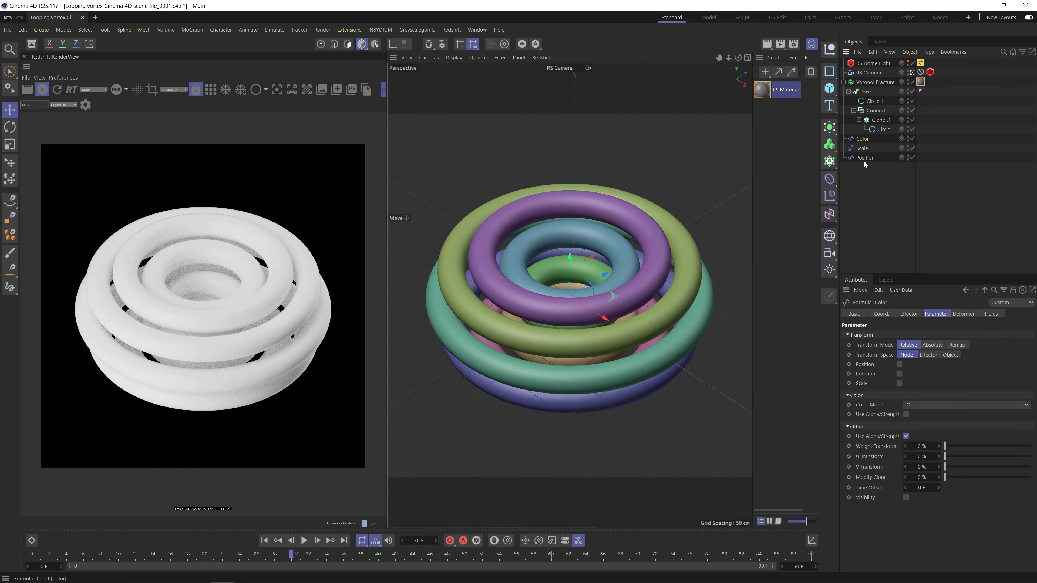
click(917, 405)
click(919, 414)
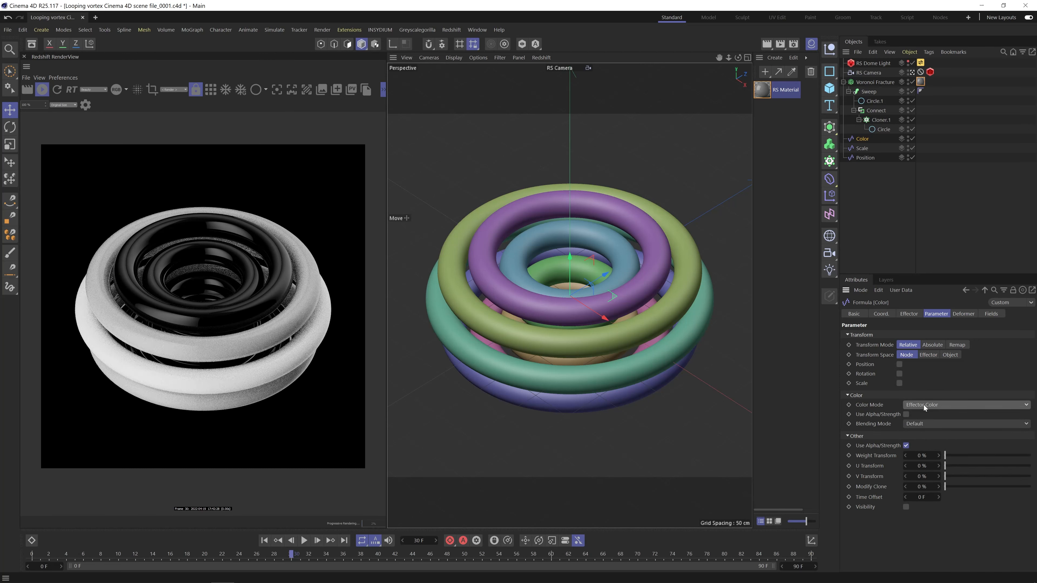
click(862, 148)
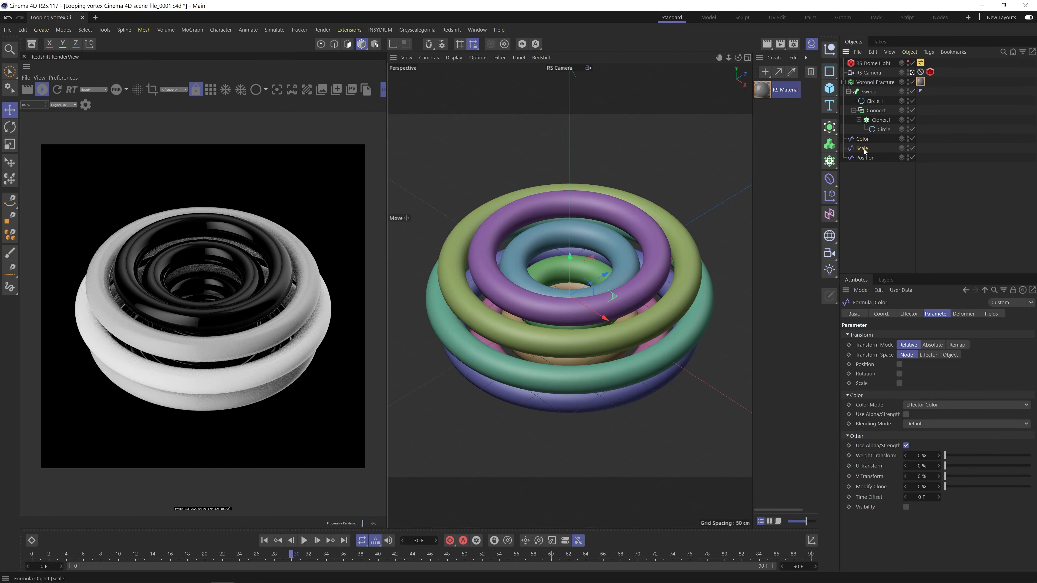
click(865, 158)
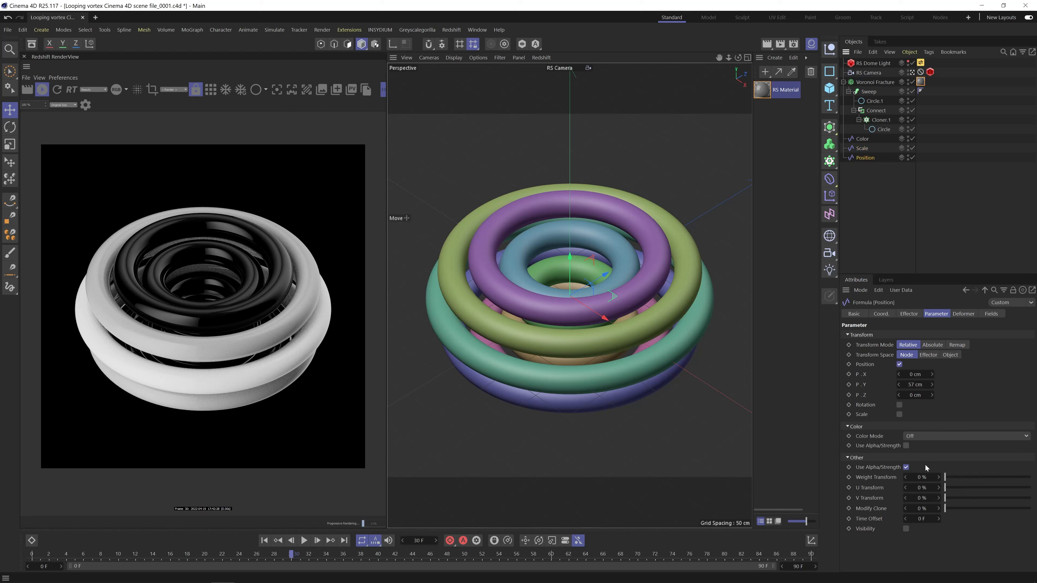
click(863, 138)
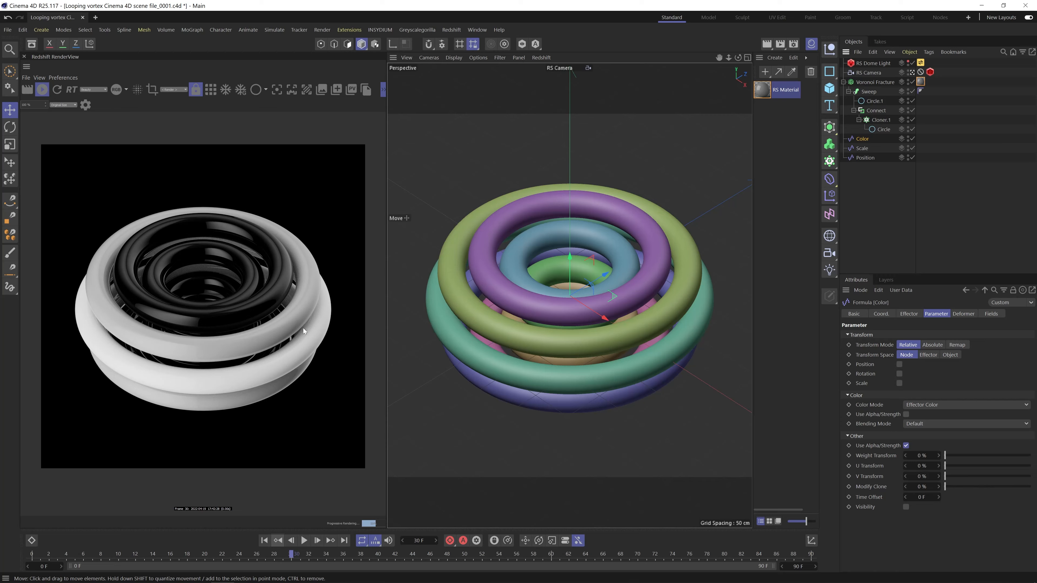
Play the animation to preview the ring shading, stop it and return to the first frame.
click(304, 540)
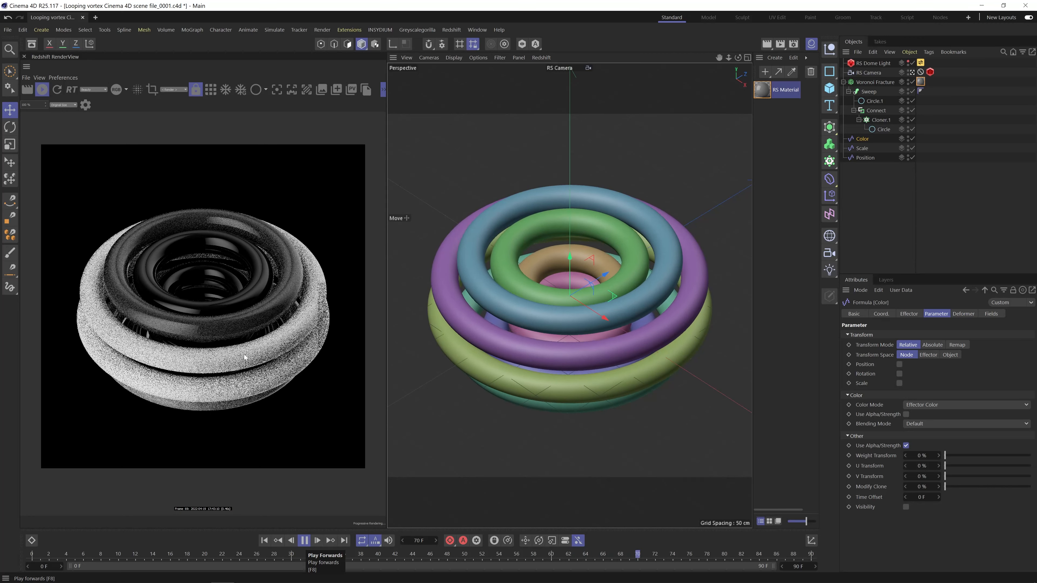
click(304, 540)
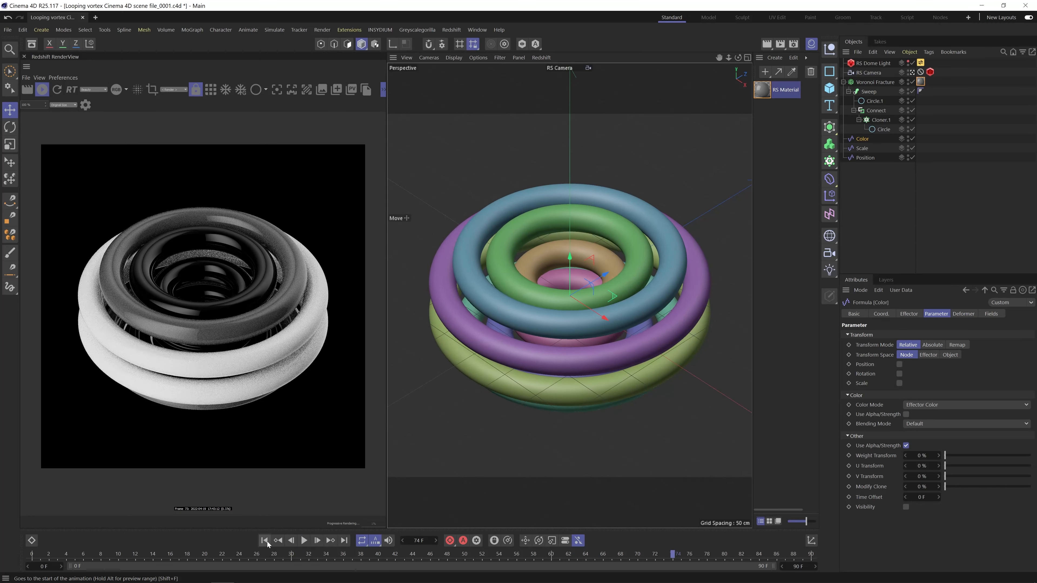
click(265, 540)
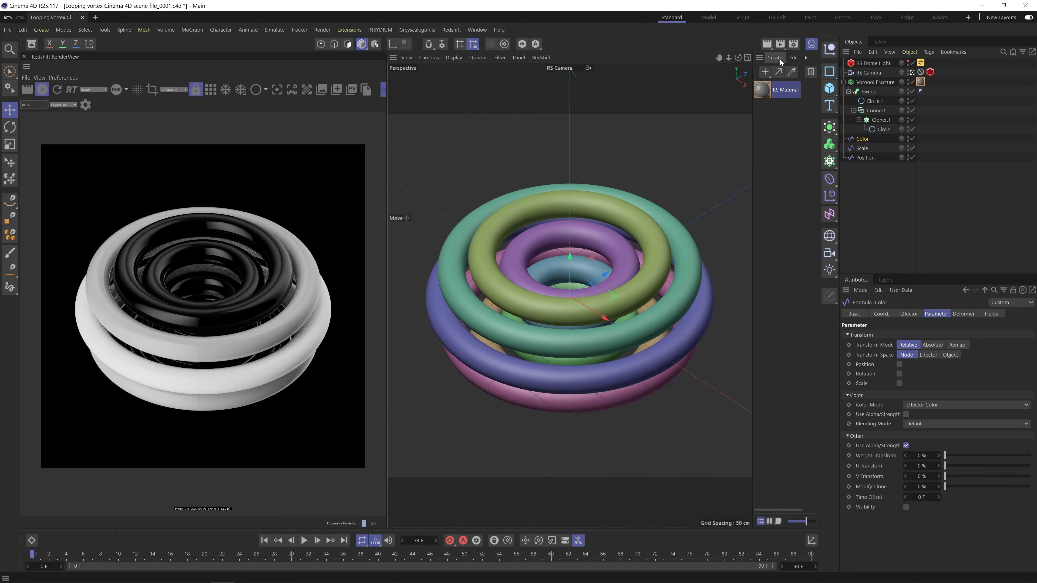
Reopen the RS Material's shader graph and bring up the Greyscalegorilla Plus Library's materials, arranging both windows side by side.
double_click(761, 89)
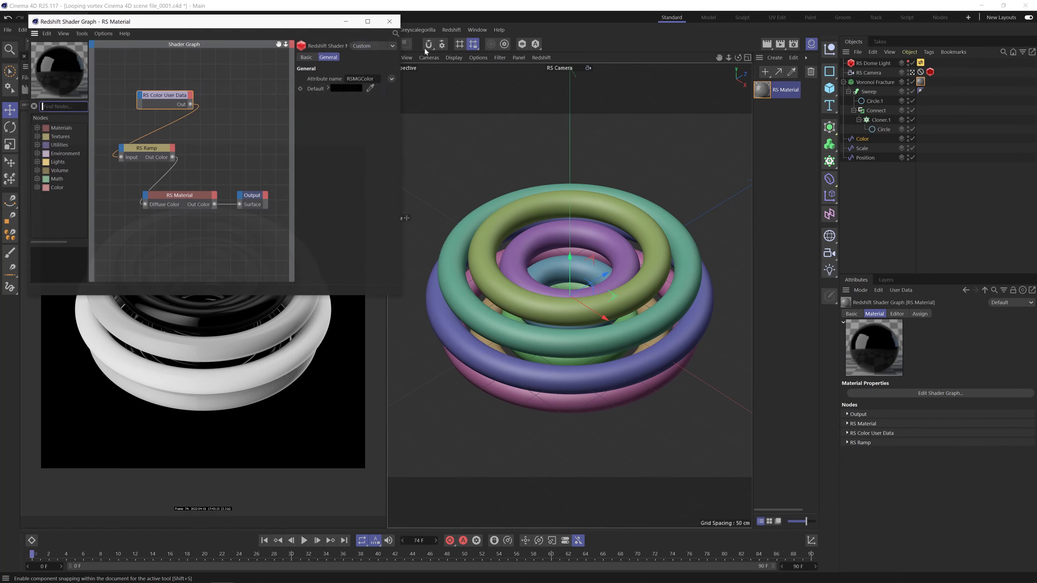
drag(309, 17, 763, 159)
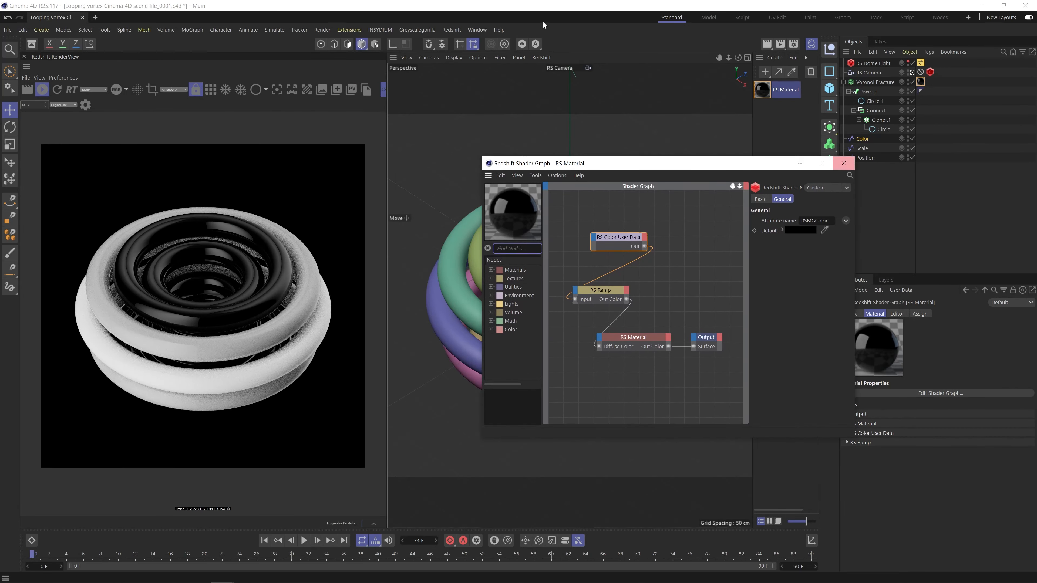
click(448, 31)
mouse_move(416, 31)
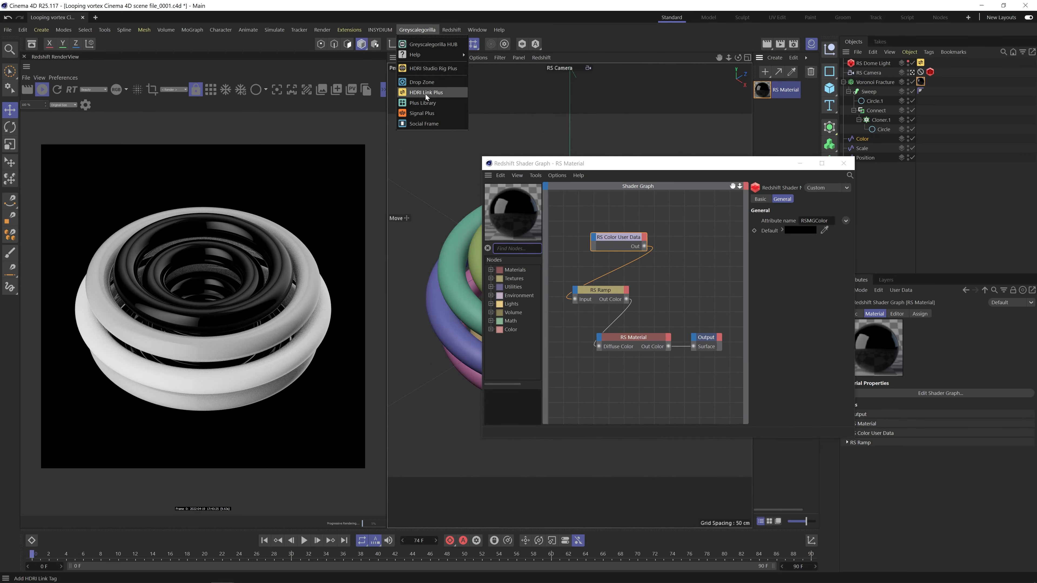
click(424, 102)
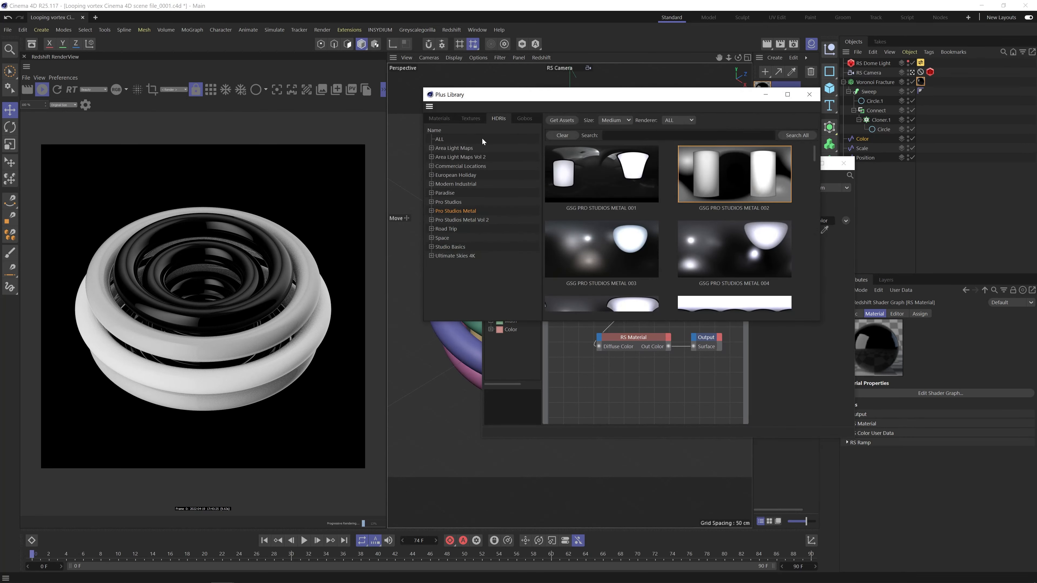
click(438, 118)
drag(685, 94, 397, 96)
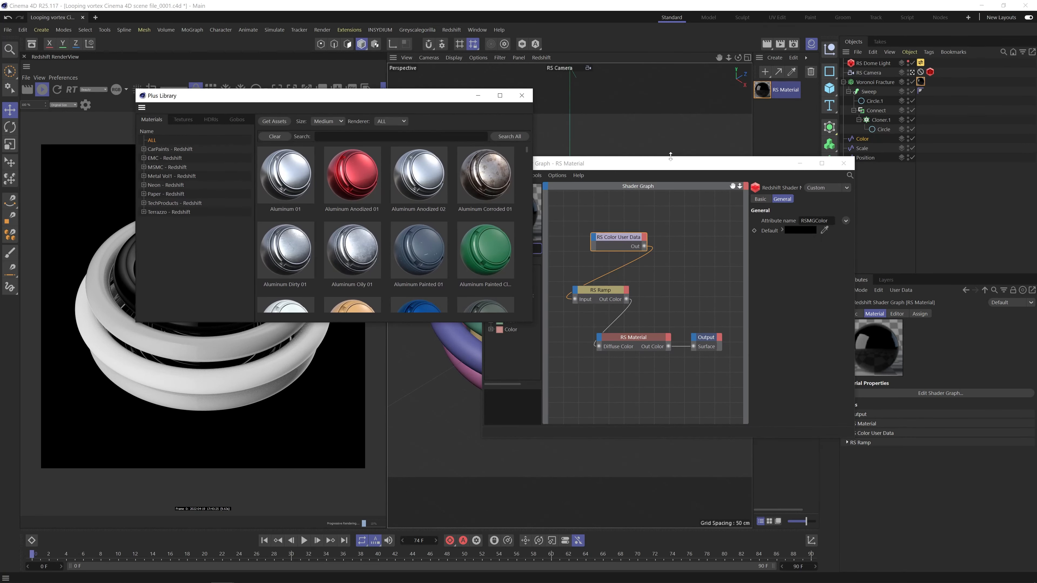
drag(669, 164, 604, 318)
drag(462, 98, 526, 59)
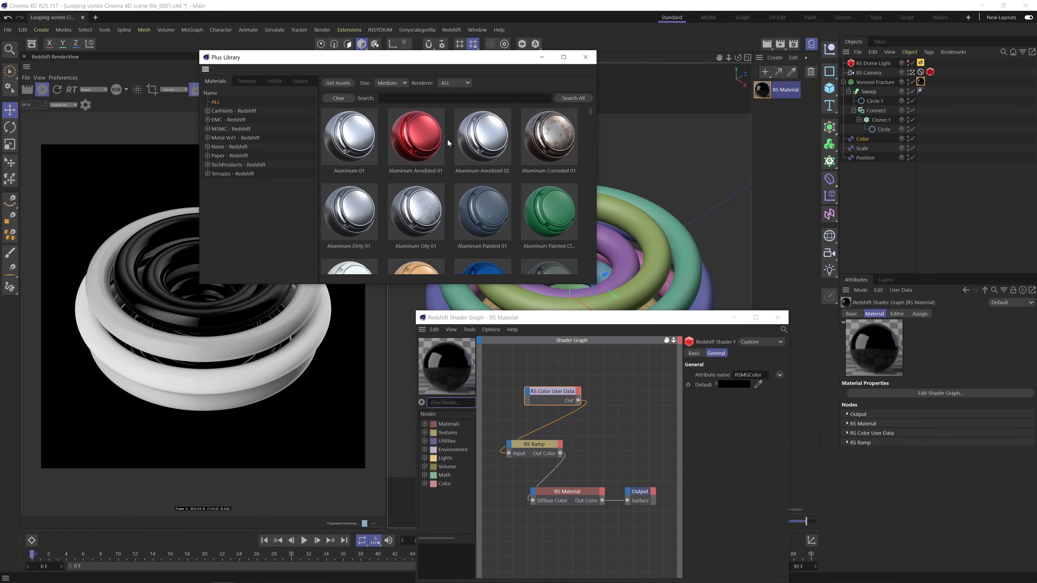
Load the Aluminum Anodized 01 and Aluminum Anodized 02 materials from the Plus Library and close the shader graph.
double_click(440, 141)
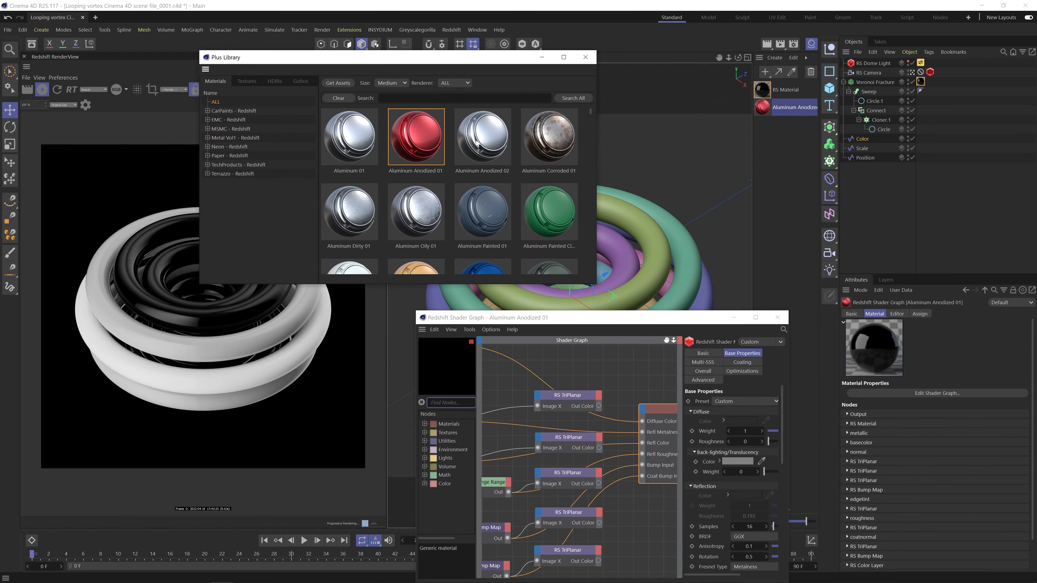
double_click(477, 142)
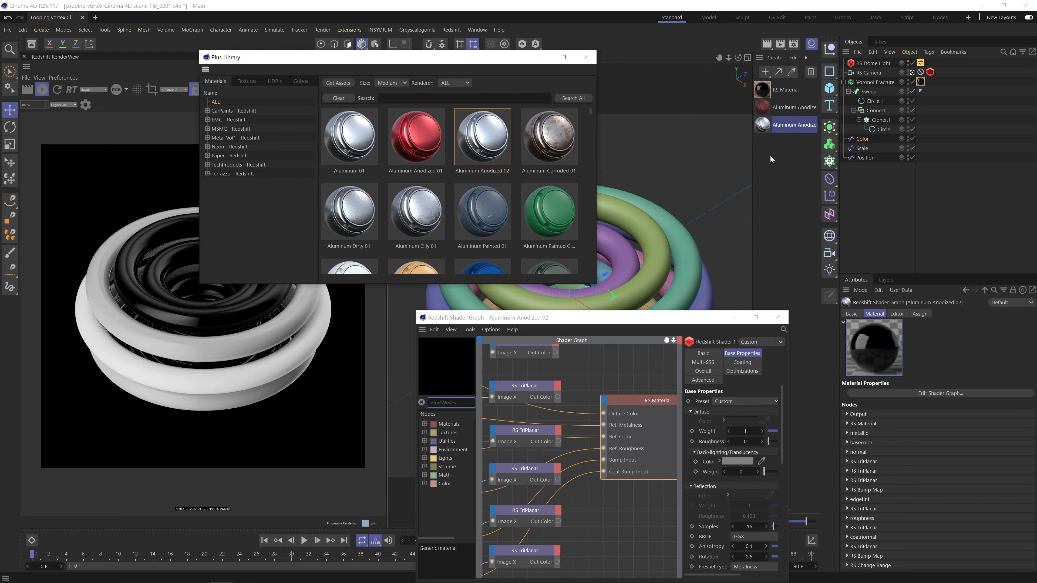
drag(686, 318, 519, 206)
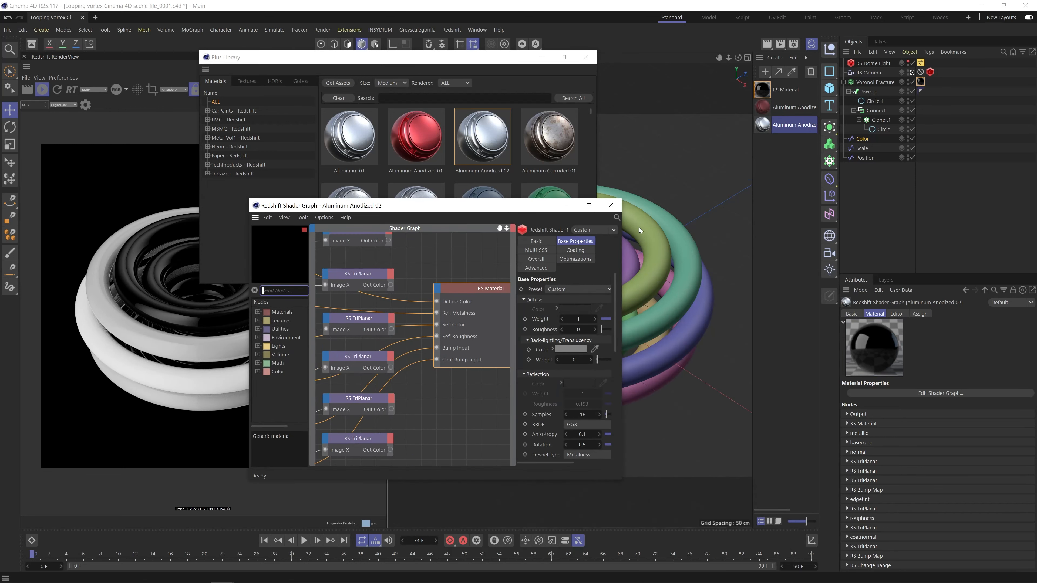
click(616, 204)
Reopen the RS Material's graph enlarged, close the Plus Library, and insert Aluminum Anodized 01 and 02 as reference nodes.
double_click(762, 89)
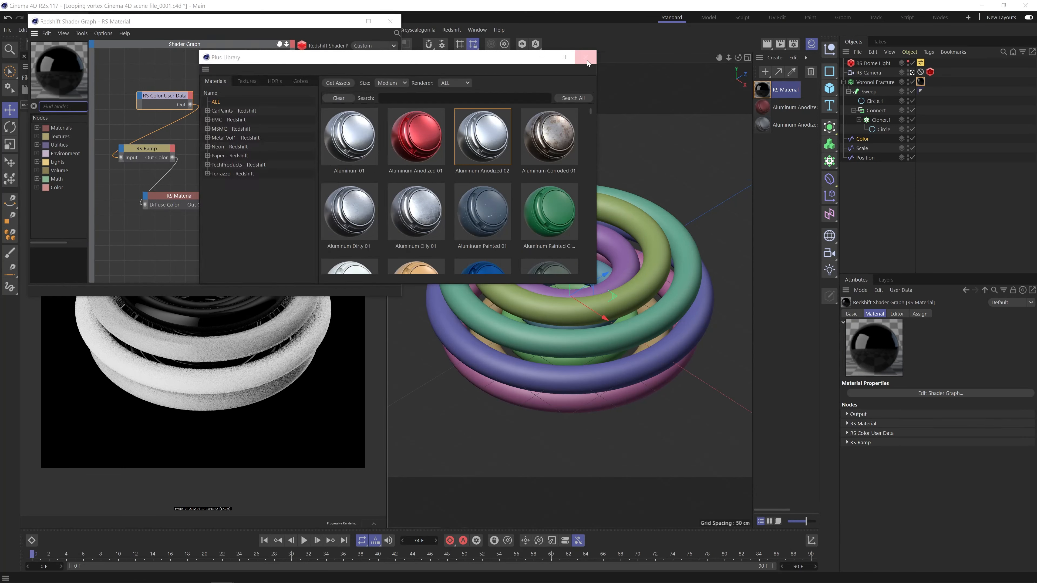
click(587, 61)
drag(397, 298, 619, 444)
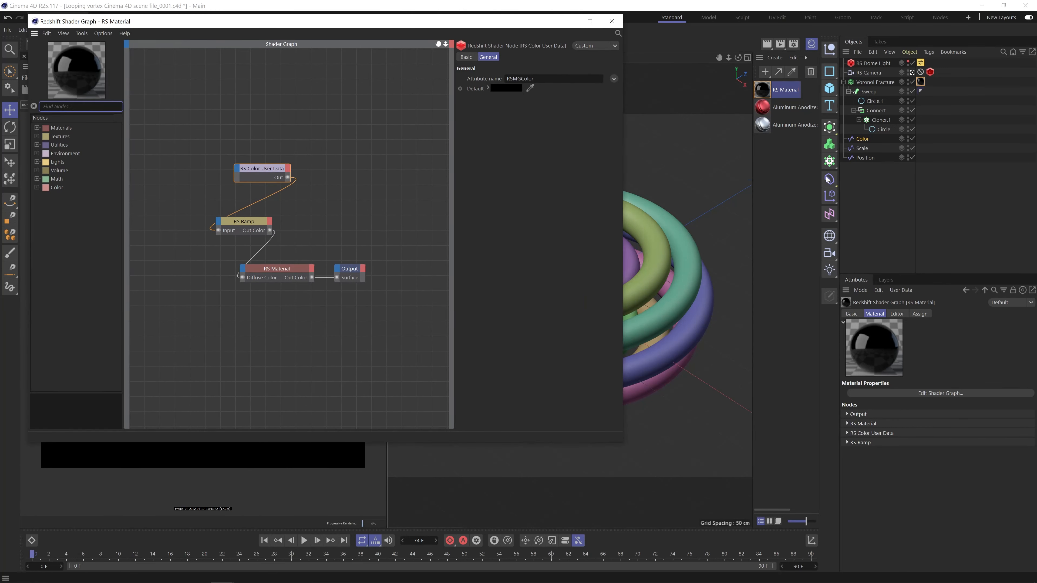
drag(379, 274, 220, 330)
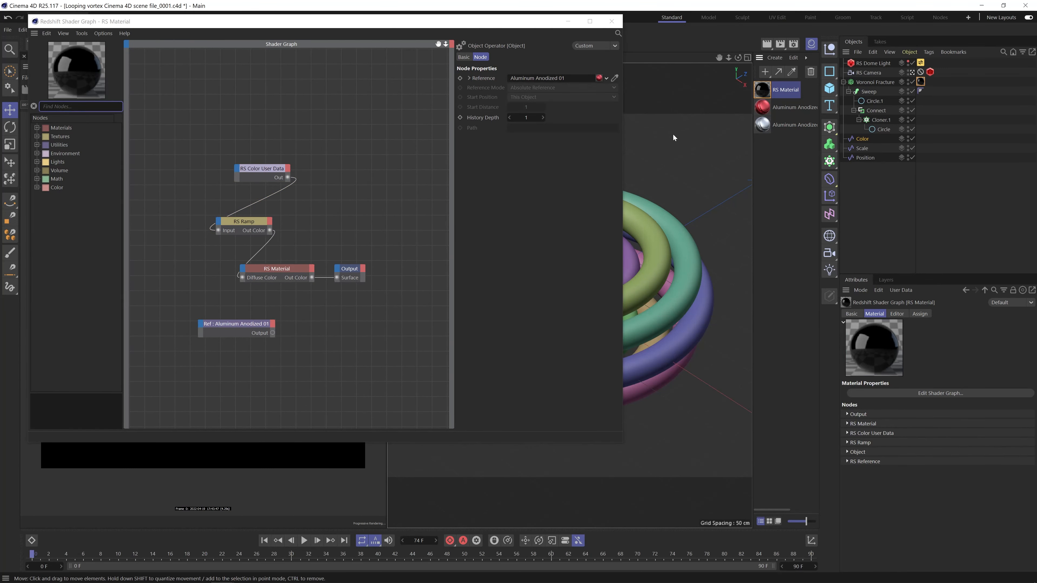
drag(794, 125, 259, 352)
Add a Material Blender node and connect the Aluminum Anodized 01 reference's Output to its Base Color.
click(70, 106)
text(m)
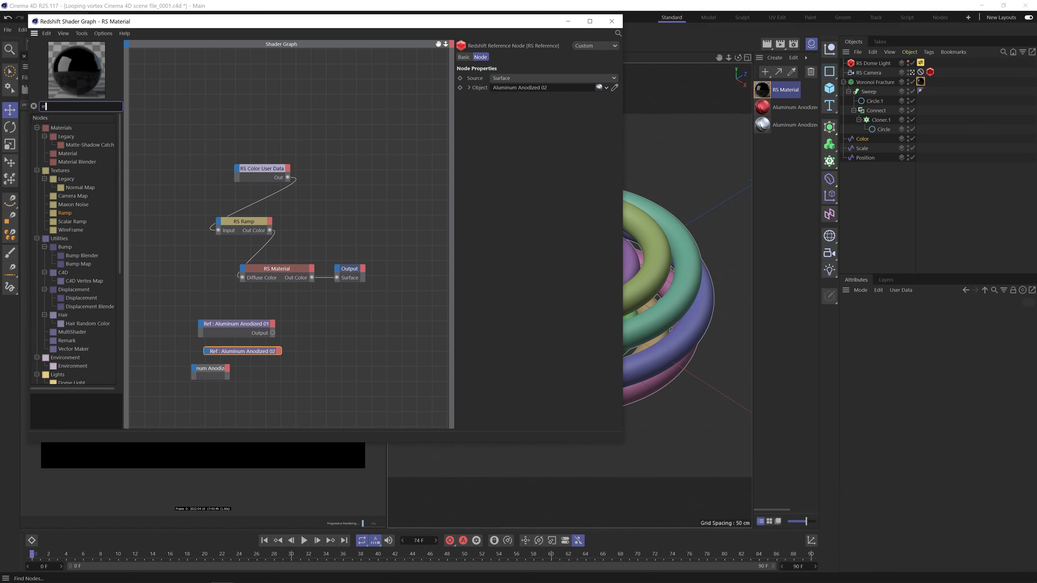
text(aterial)
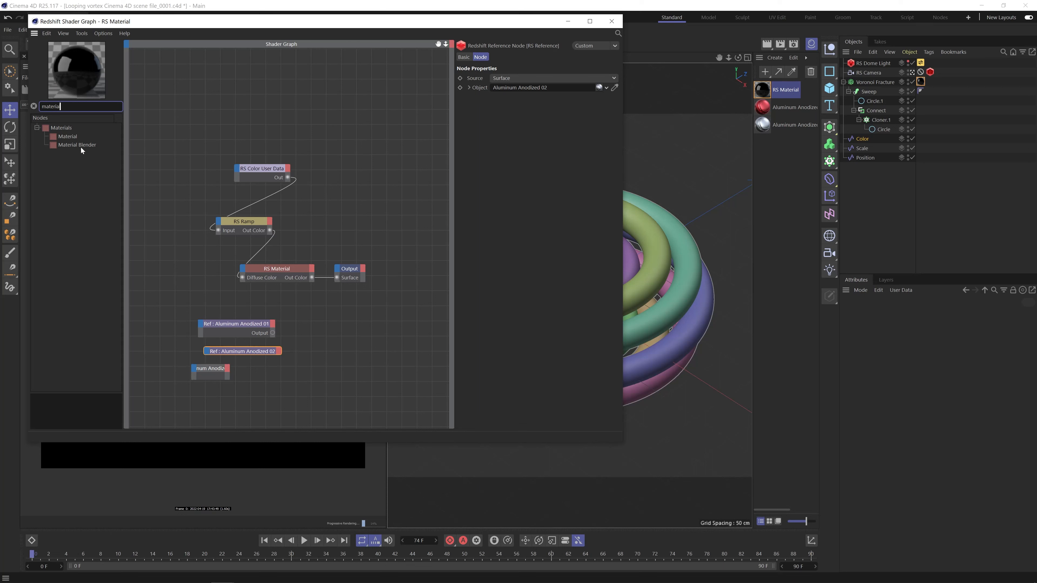
drag(81, 145, 347, 347)
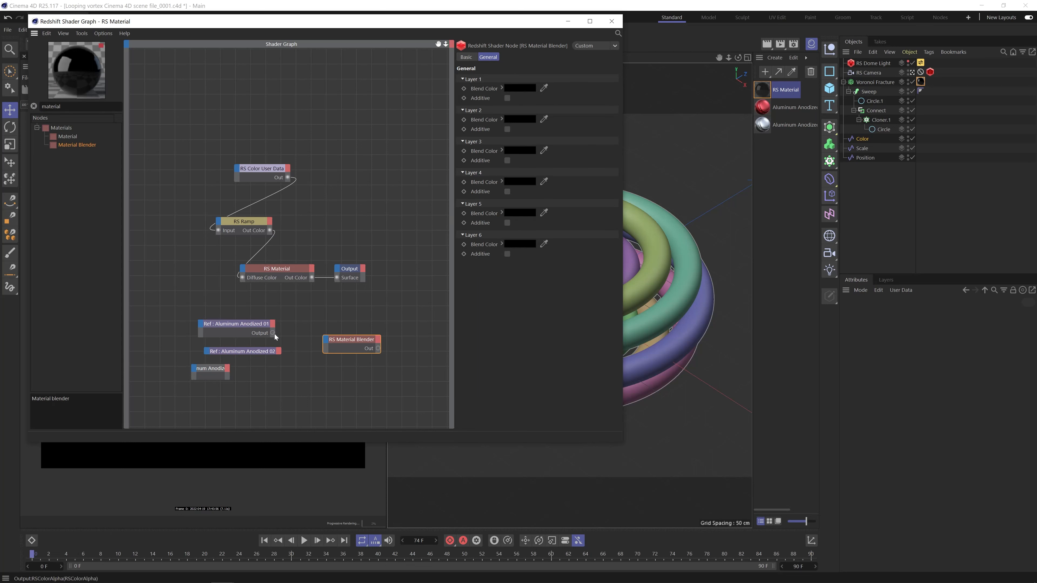
drag(272, 333, 327, 341)
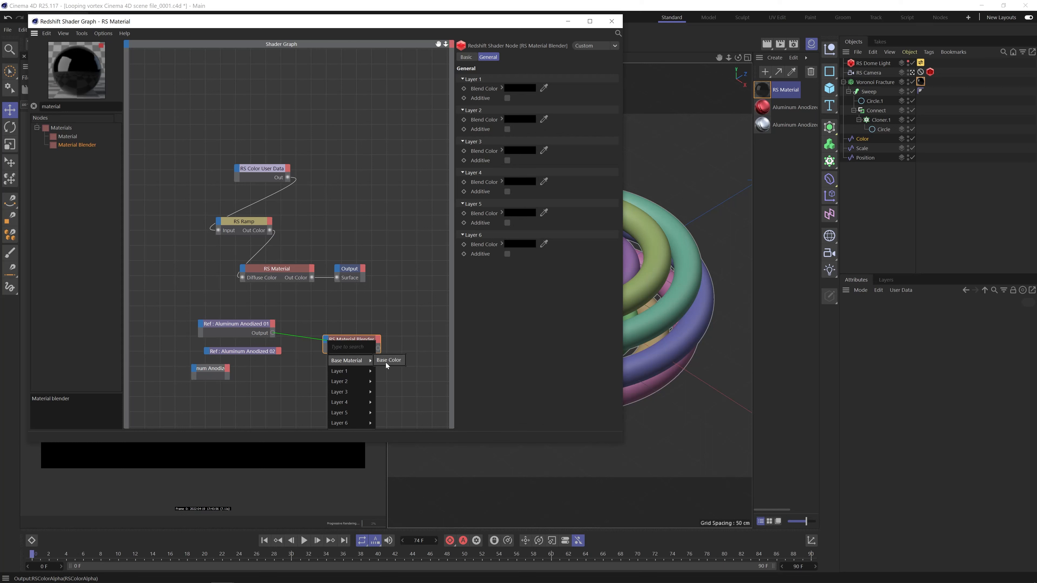
click(347, 356)
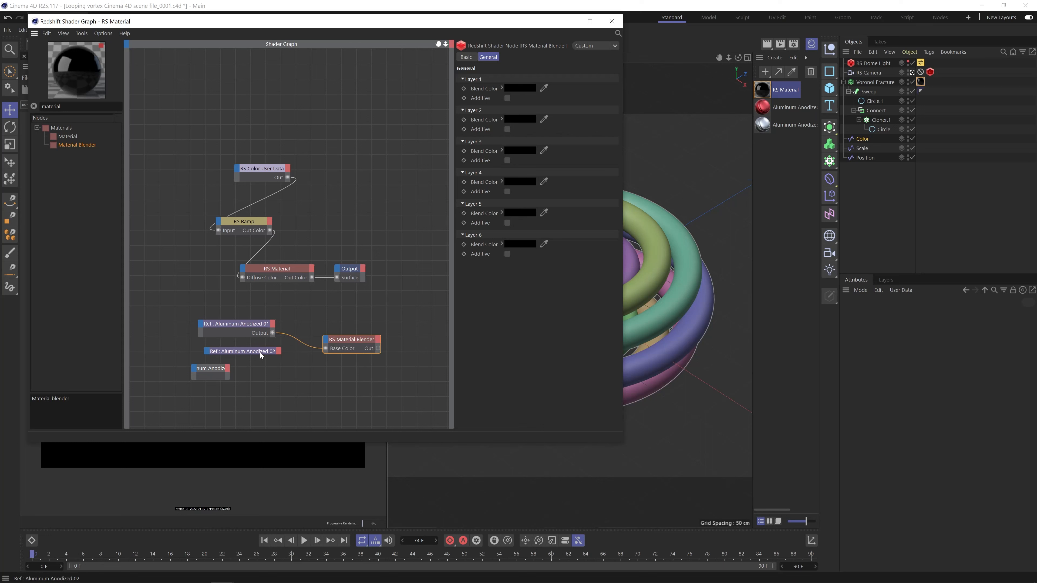
Look for an output port on the Aluminum Anodized 02 object node, and delete both Aluminum Anodized 02 nodes.
drag(259, 356, 225, 357)
click(227, 370)
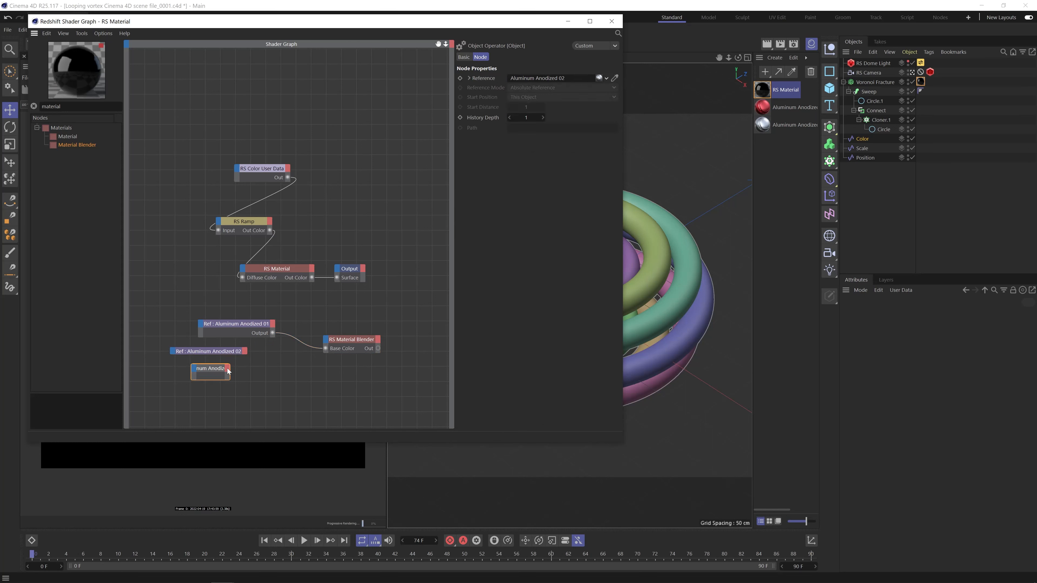
right_click(228, 370)
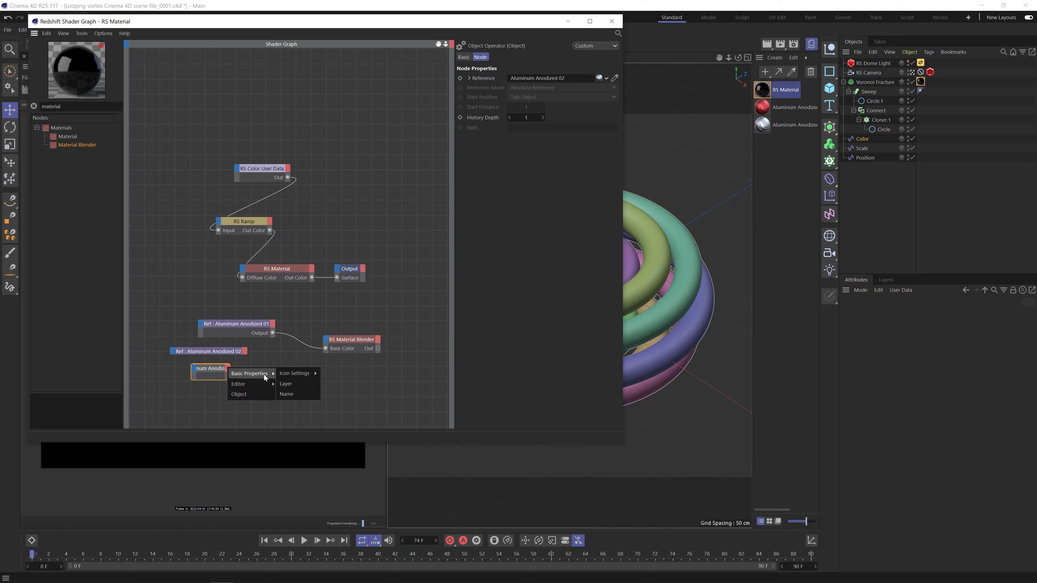
key(Escape)
shift+click(201, 351)
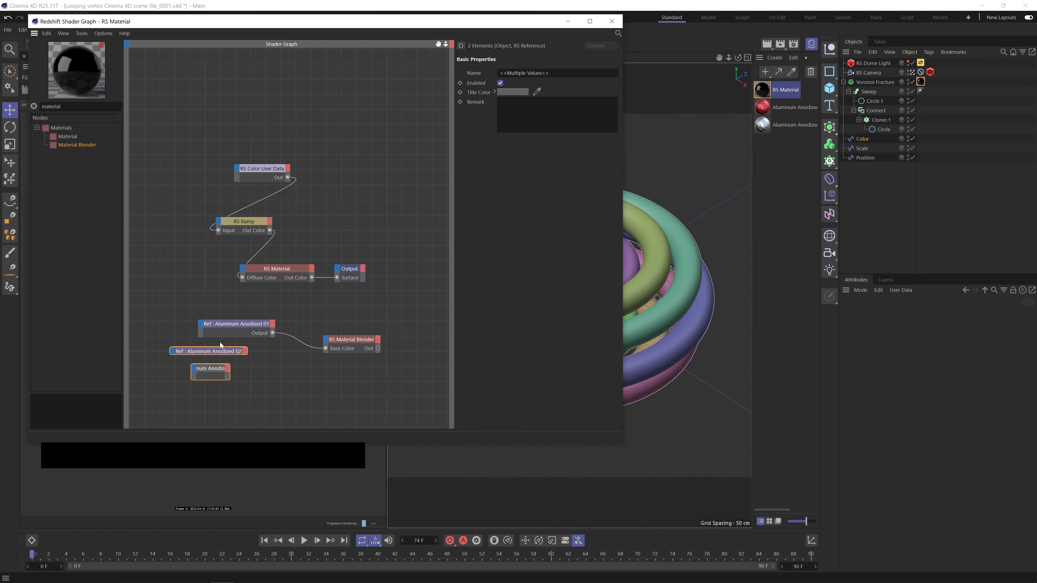
key(Delete)
Move the shader graph aside, reopen the Plus Library and load another copy of Aluminum Anodized 02.
drag(529, 25, 639, 110)
click(424, 31)
click(428, 84)
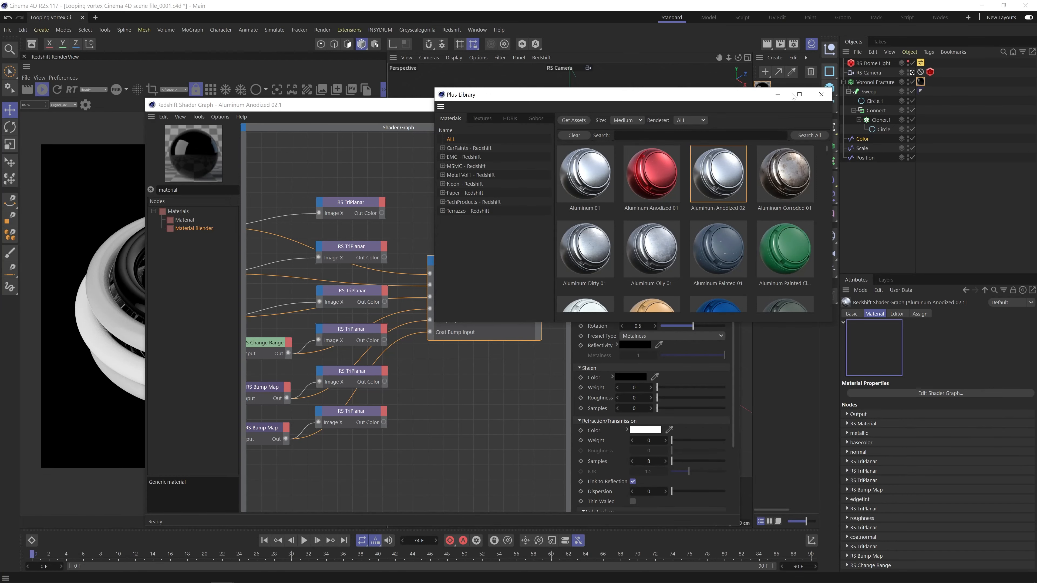
Close the Plus Library and the Aluminum Anodized graph, reopen RS Material's graph, and connect the second aluminum reference to the Material Blender's Layer Color 1.
click(821, 94)
click(728, 104)
double_click(767, 89)
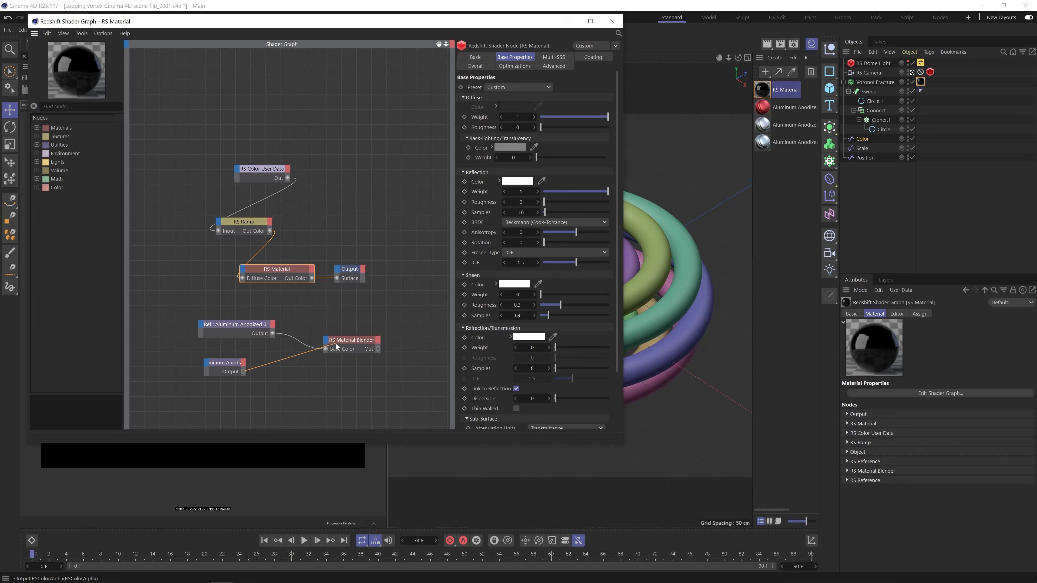
drag(335, 347, 328, 343)
mouse_move(347, 371)
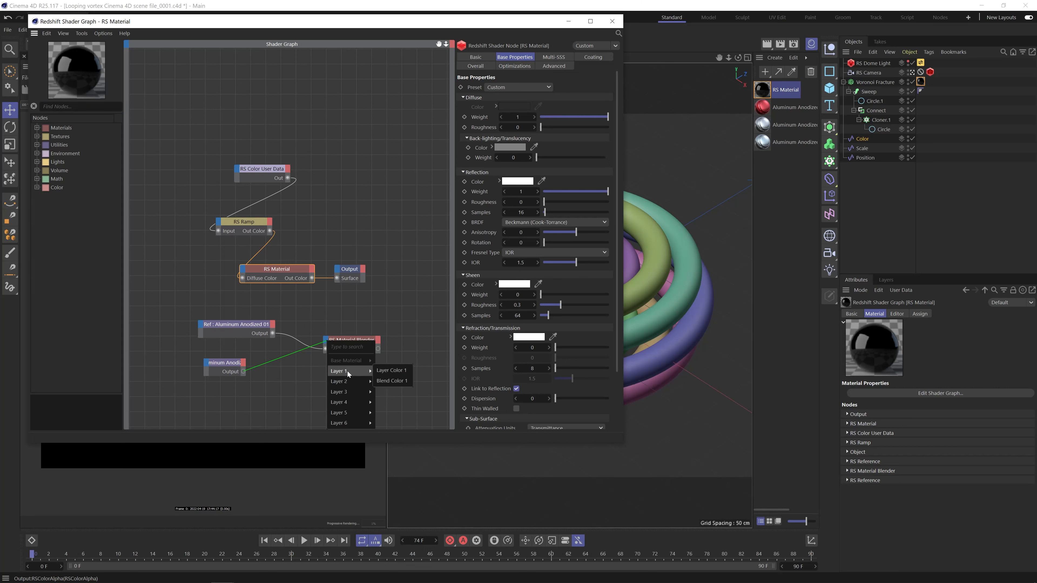
click(401, 370)
click(346, 342)
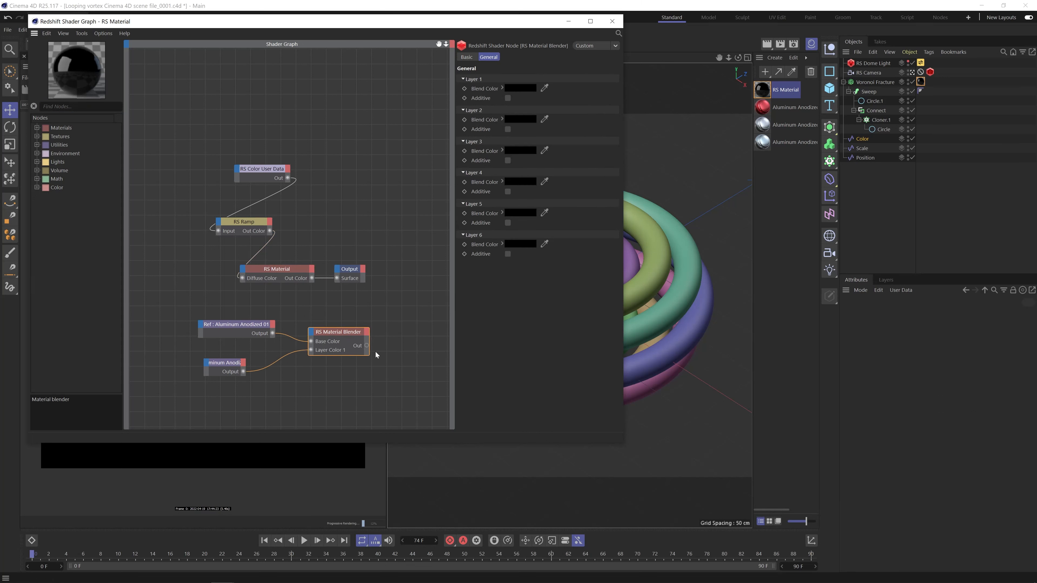
Connect the Material Blender's Out to the Output node's Surface and the Color User Data's Out to the blender's Blend Color 1.
drag(367, 346, 344, 275)
click(344, 275)
drag(363, 27, 638, 62)
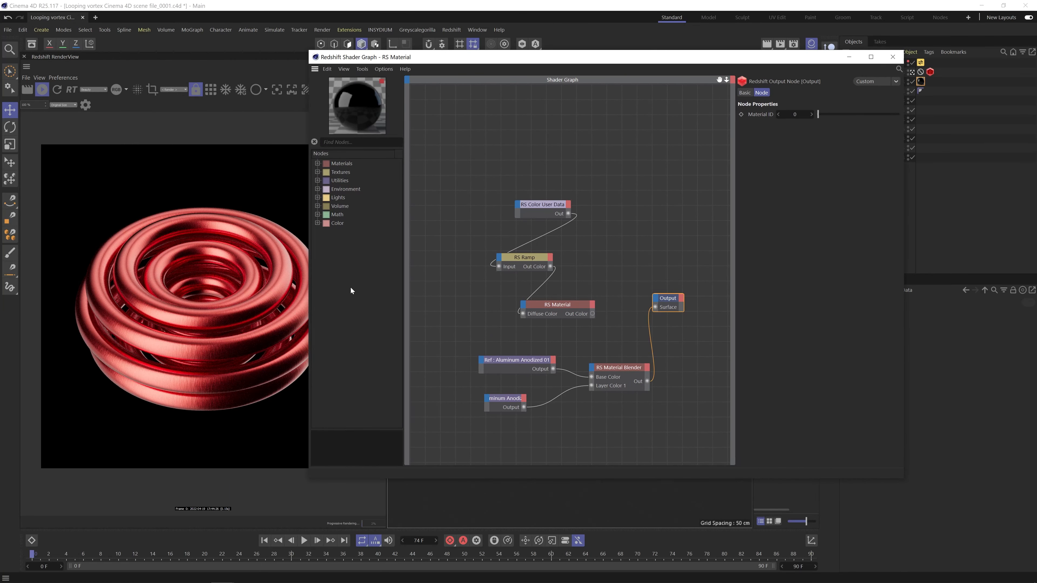
drag(567, 214, 593, 370)
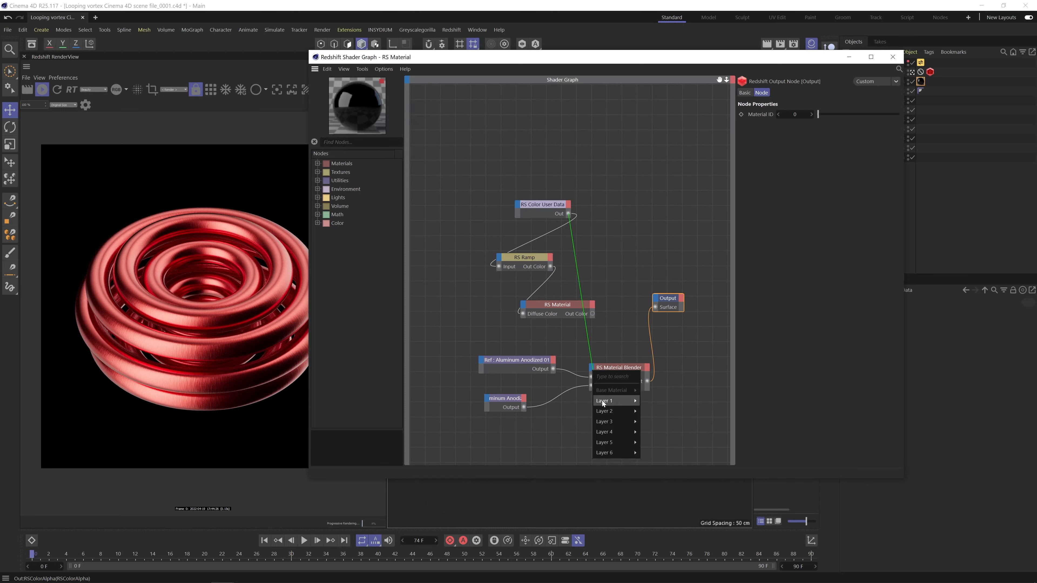
click(656, 410)
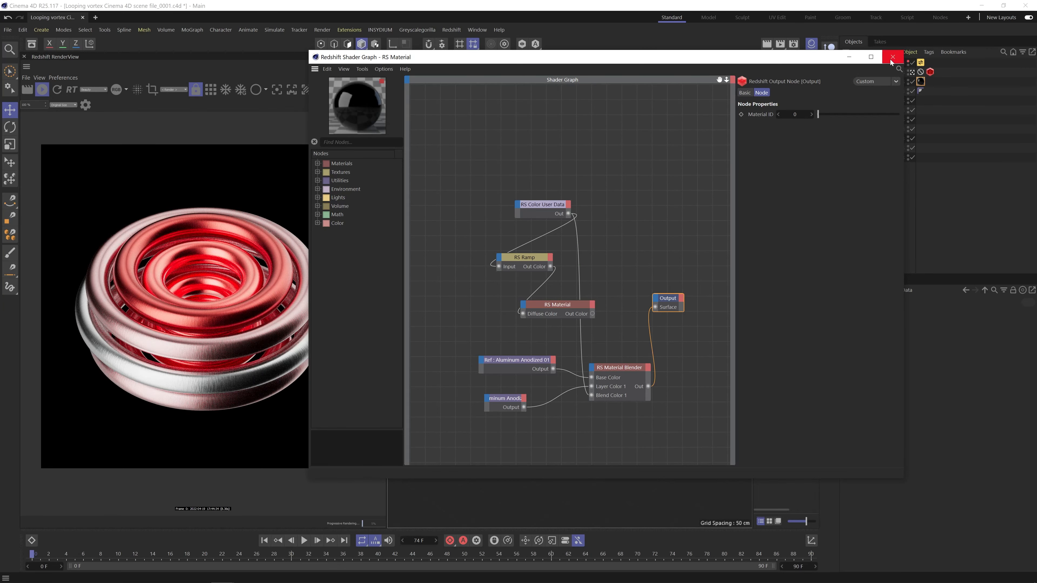
Disconnect the RS Ramp's input from the Color User Data and delete the unused RS Ramp and RS Material nodes.
click(523, 244)
double_click(499, 266)
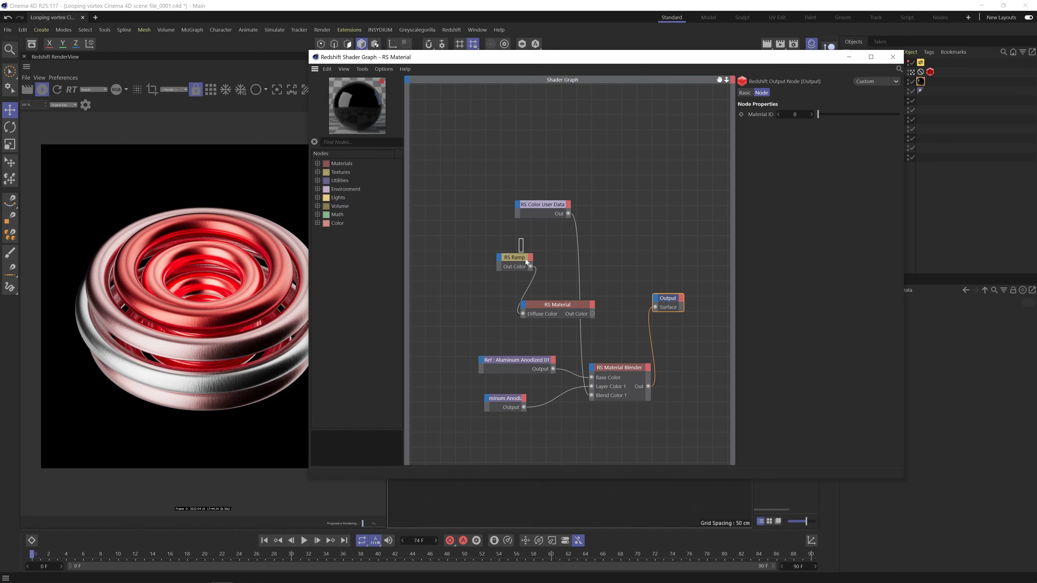
drag(524, 258, 549, 314)
right_click(549, 312)
click(572, 379)
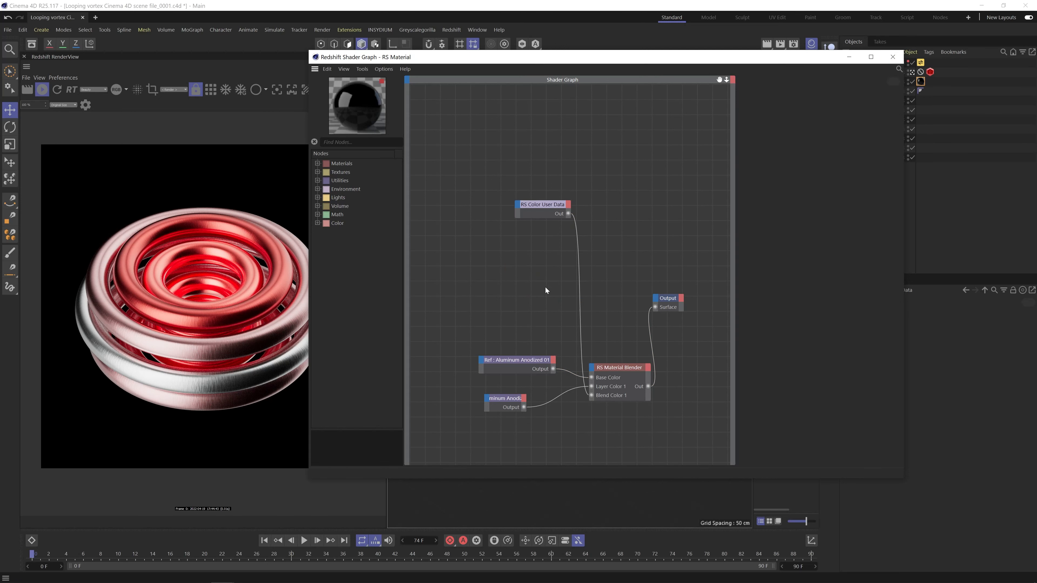
Close the shader graph and play the animation briefly to preview the blended aluminum on the moving rings.
click(893, 56)
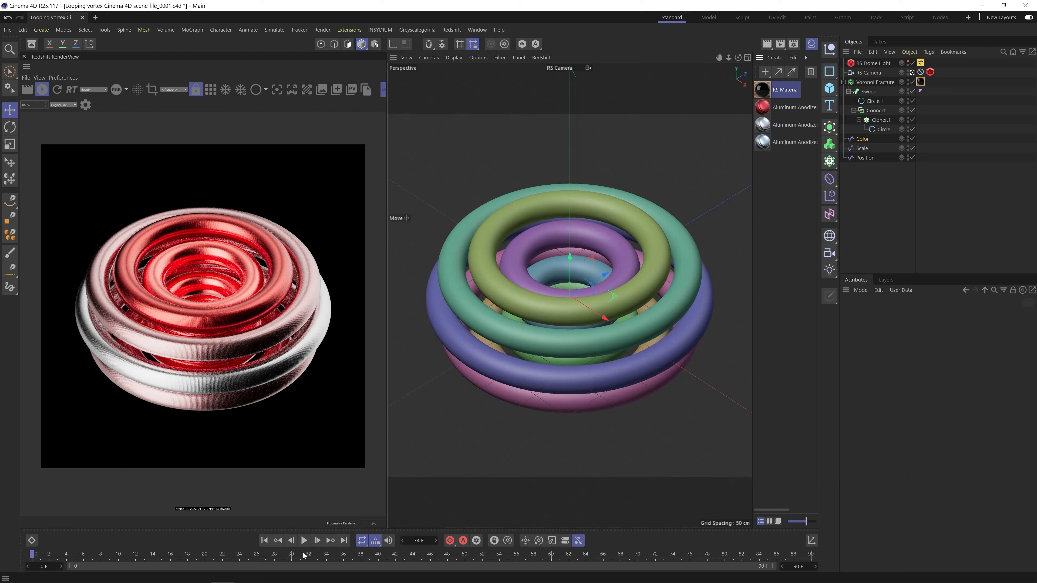
click(304, 541)
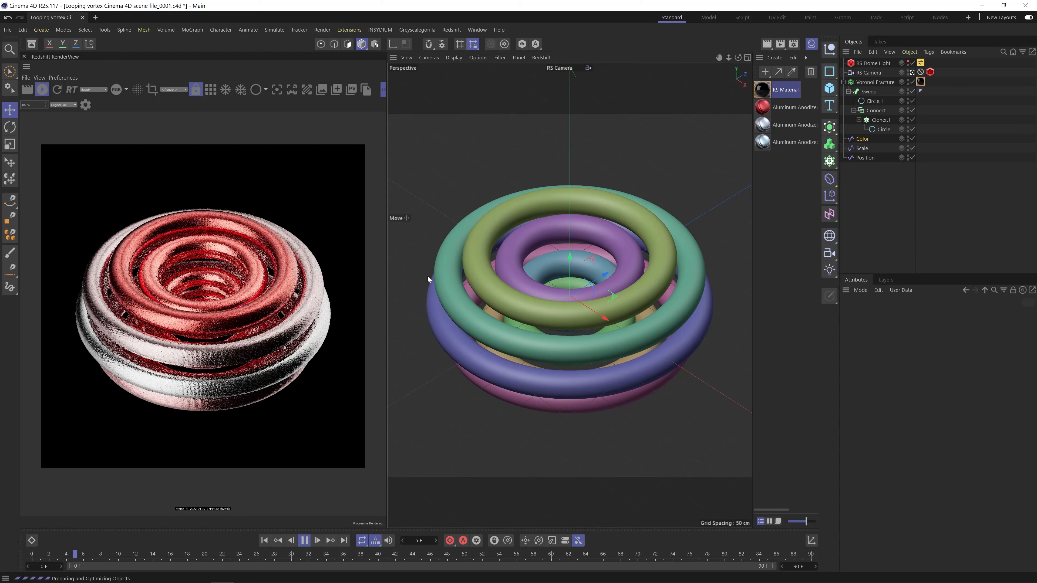
click(303, 540)
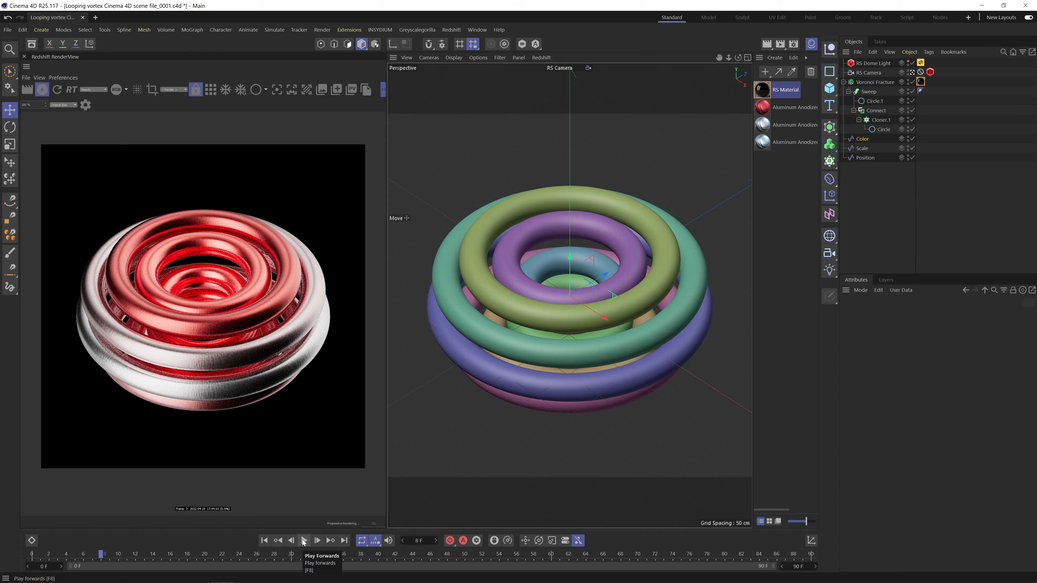